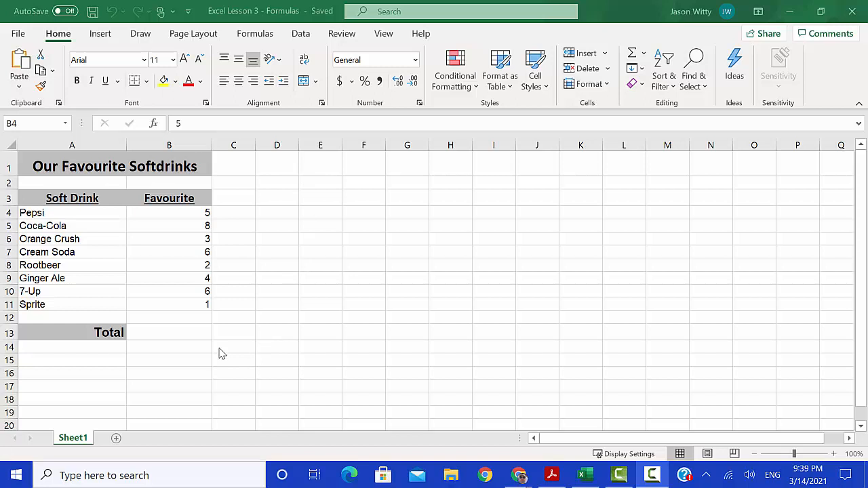
Step: Start an addition formula in the Total cell B13 with =b4+b5+b6+b7+
left_click(164, 333)
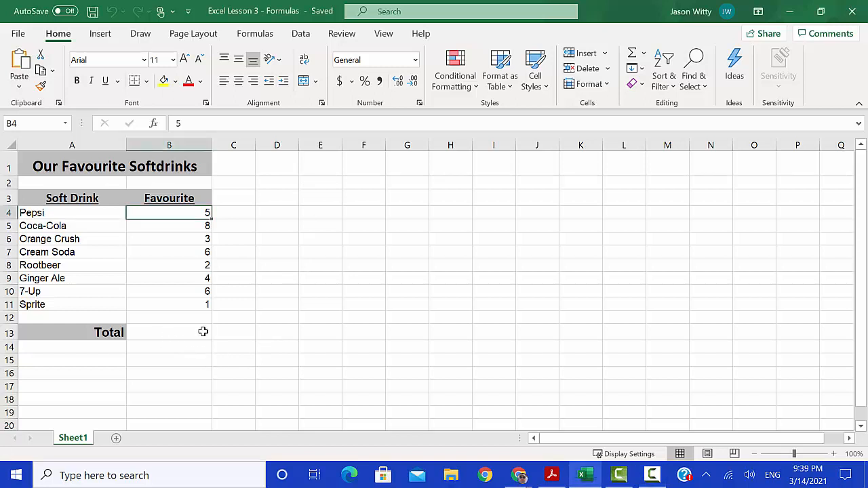
left_click(177, 333)
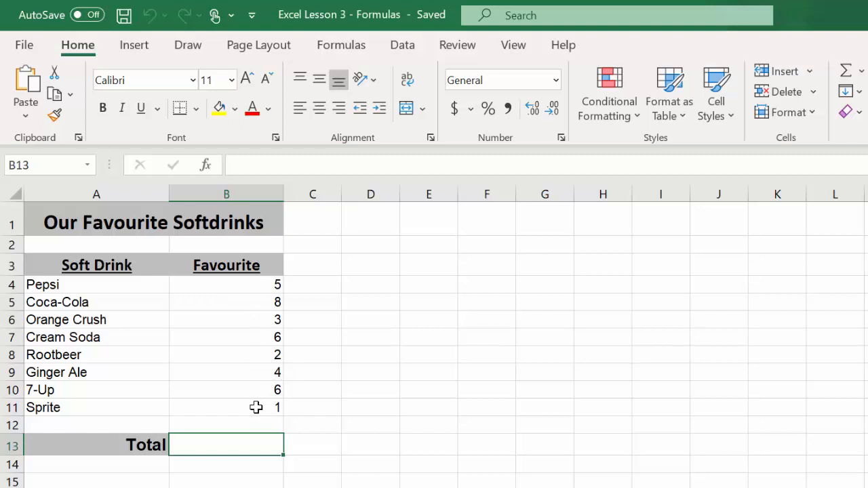
left_click(266, 162)
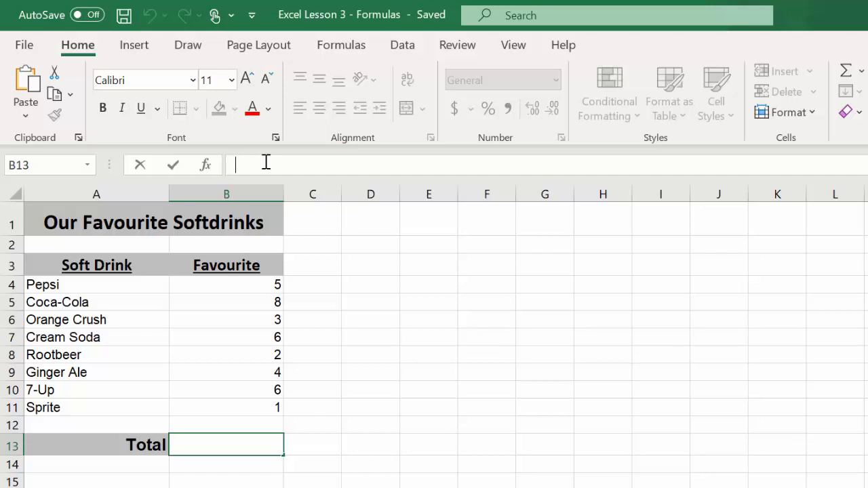
type("=")
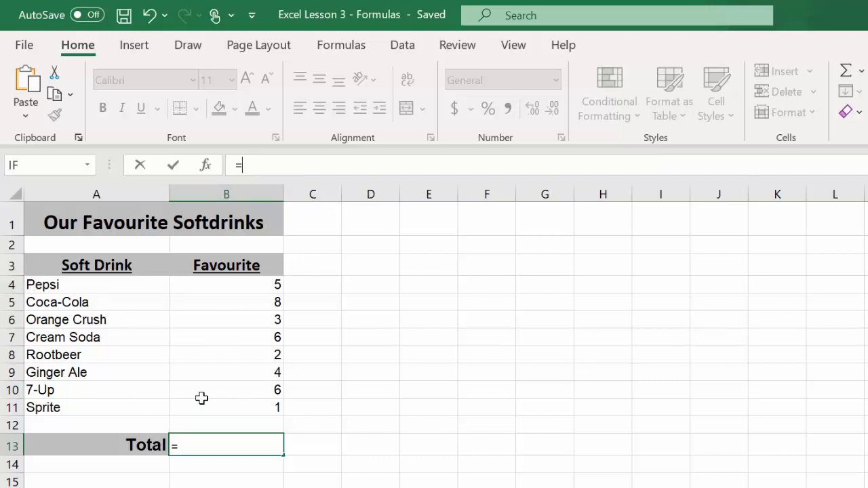
left_click(267, 162)
type("b4")
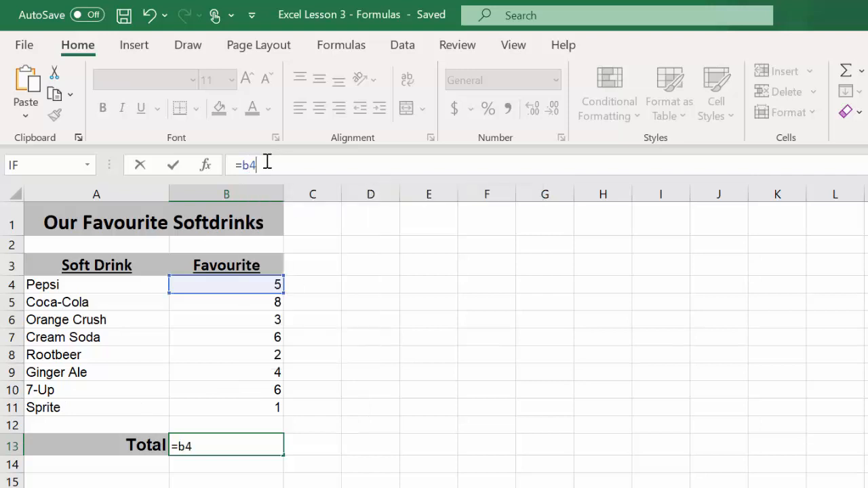
type("+b5")
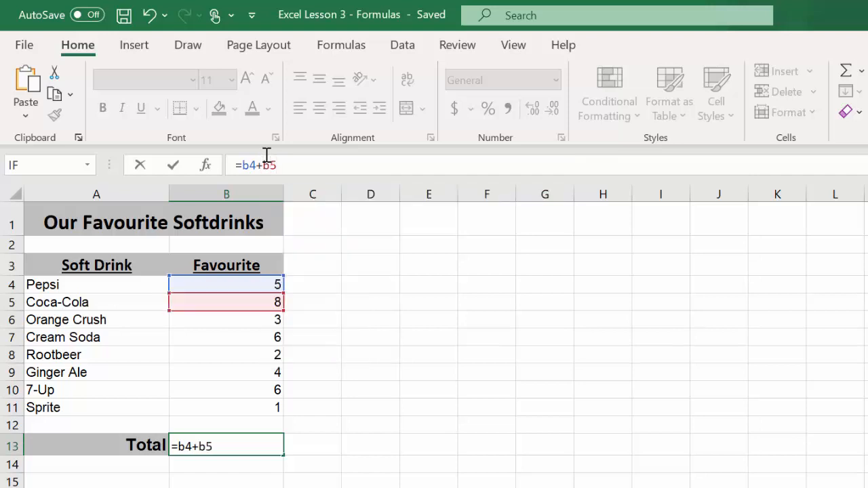
type("+b6+ ")
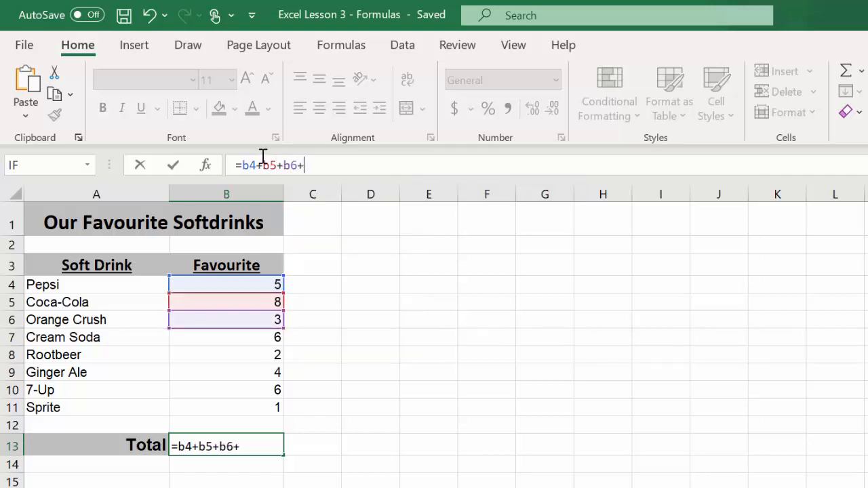
type("b7")
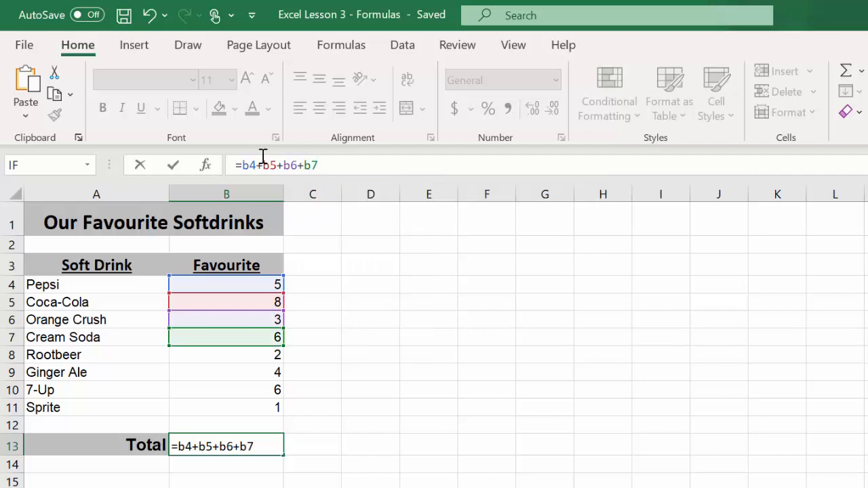
type("+")
Step: Complete the addition formula in B13 with the references B8+B9+B10+B11 and review the entered formula
left_click(240, 355)
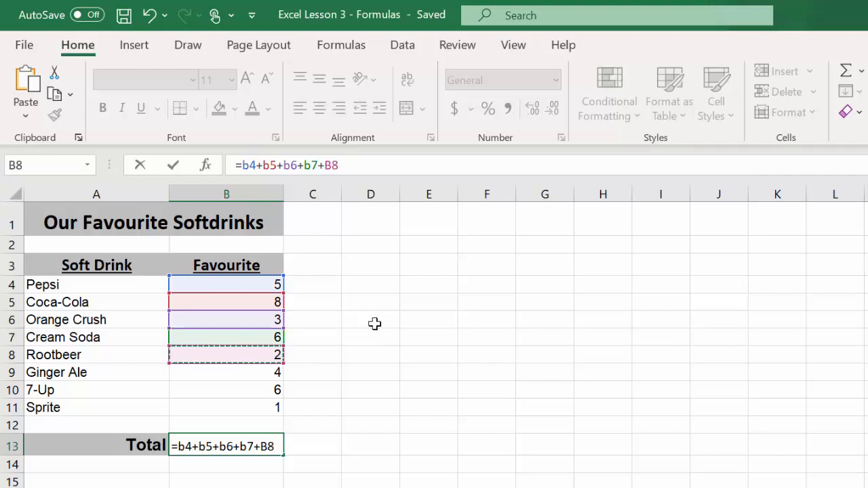
type("+")
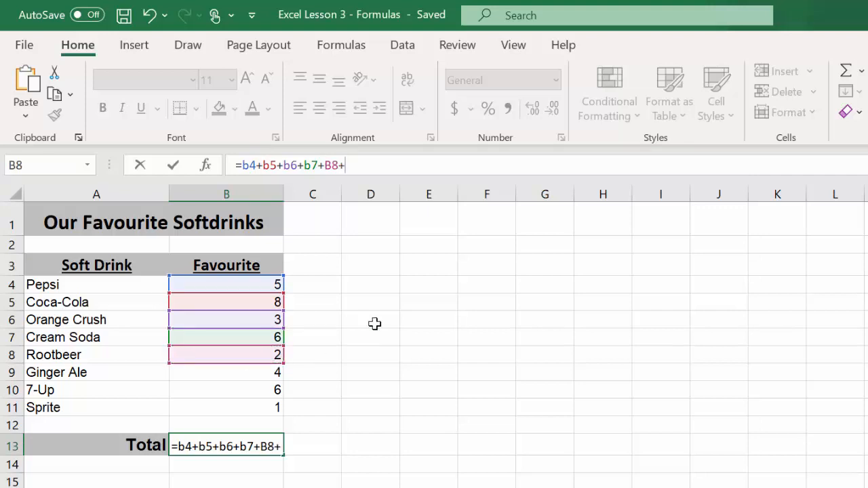
left_click(243, 377)
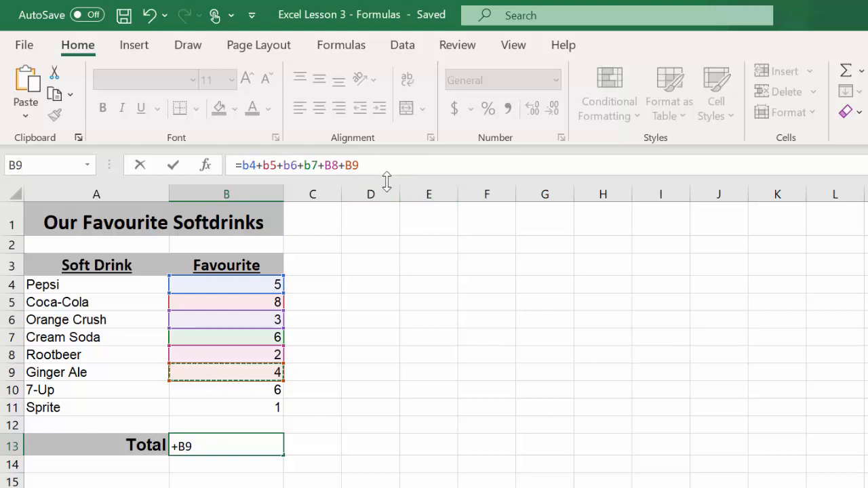
type("+")
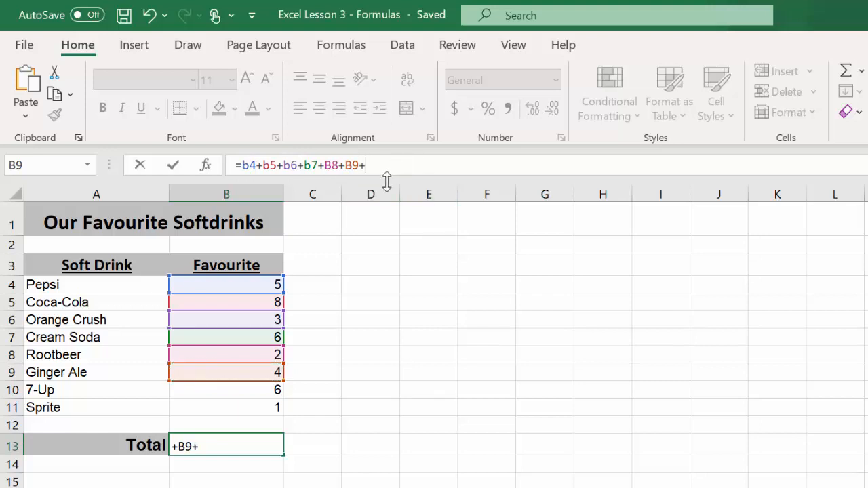
left_click(238, 392)
type("+")
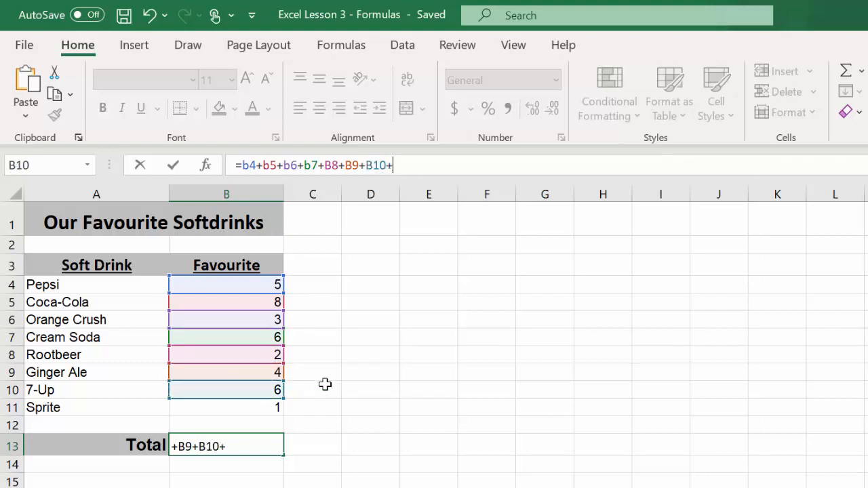
left_click(252, 407)
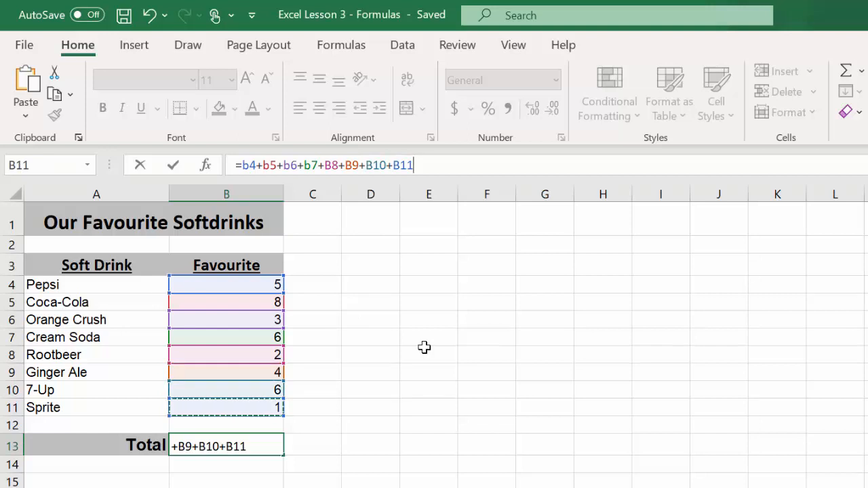
key("Return")
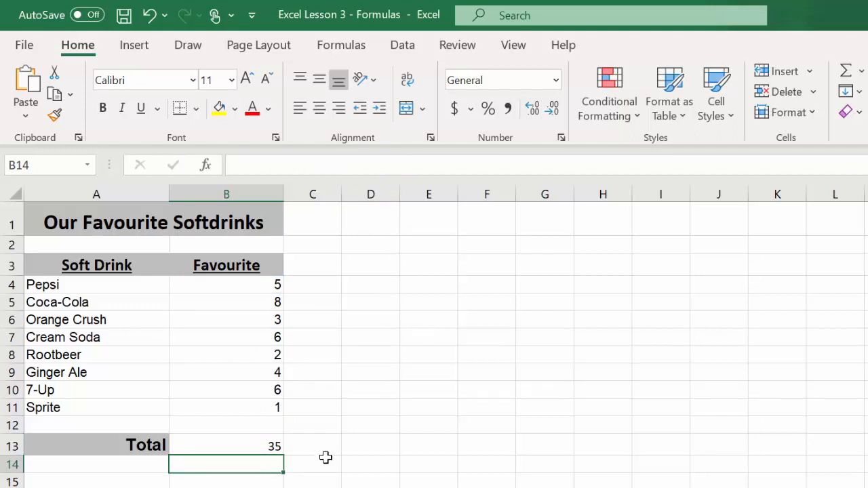
left_click(225, 447)
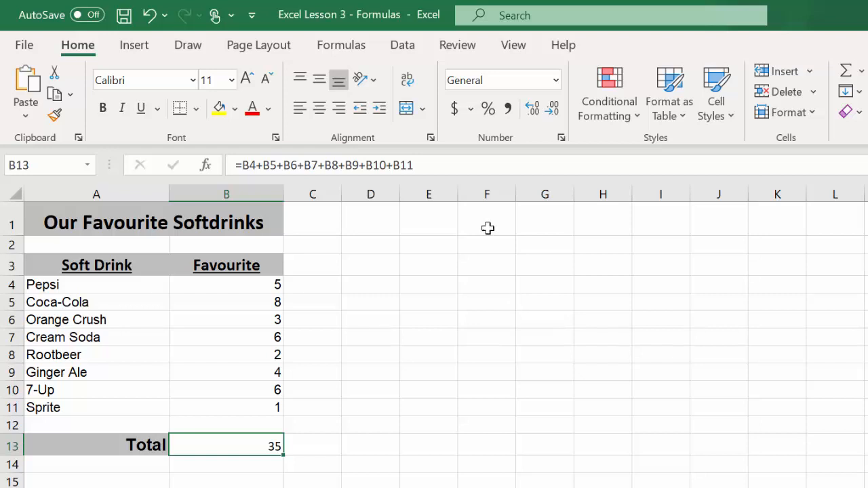
Step: Change the Rootbeer count in B8 to 10
left_click(225, 358)
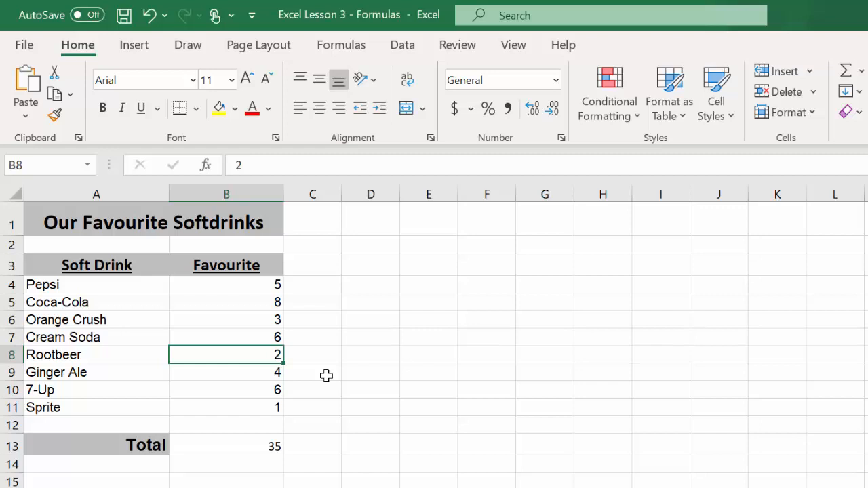
type("1")
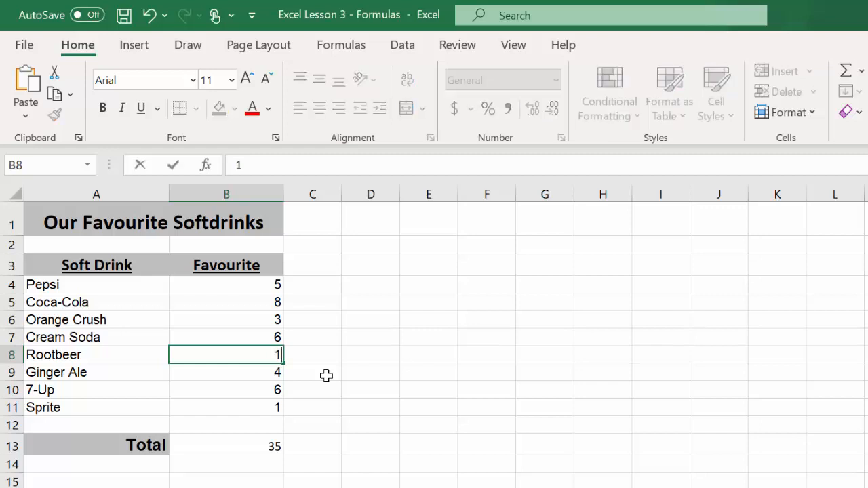
type("0")
key("Return")
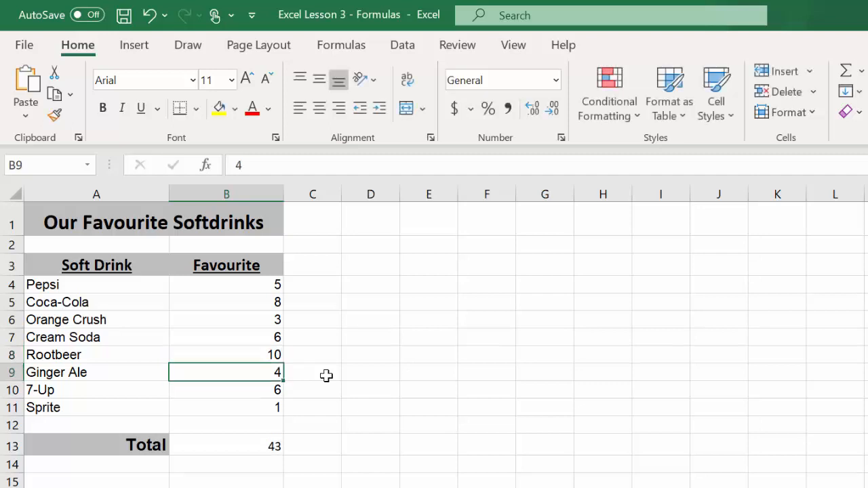
Step: Replace the addition formula in B13 with the beginning of a comma-separated SUM formula, =SUM(b4,b5,b6,b7,
left_click(242, 444)
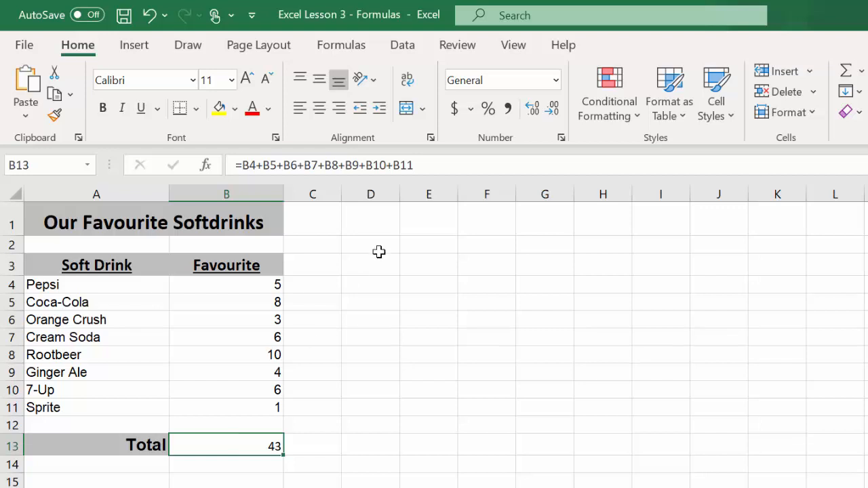
left_click_drag(412, 165, 239, 157)
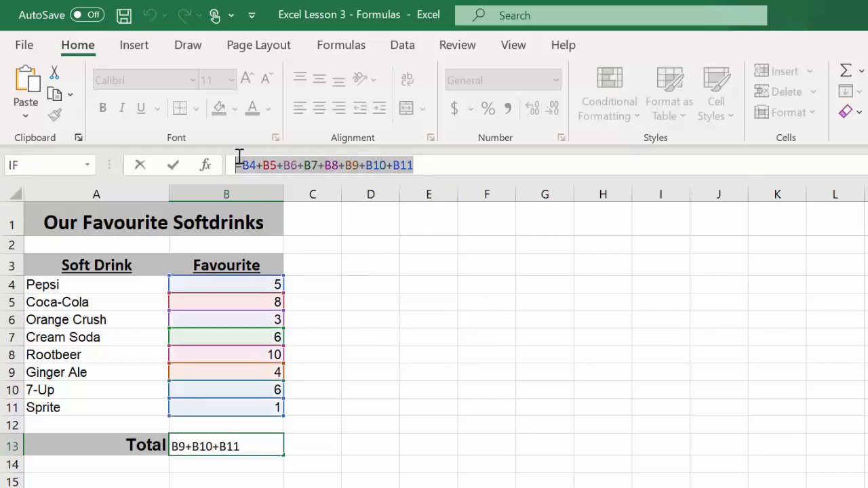
key("Delete")
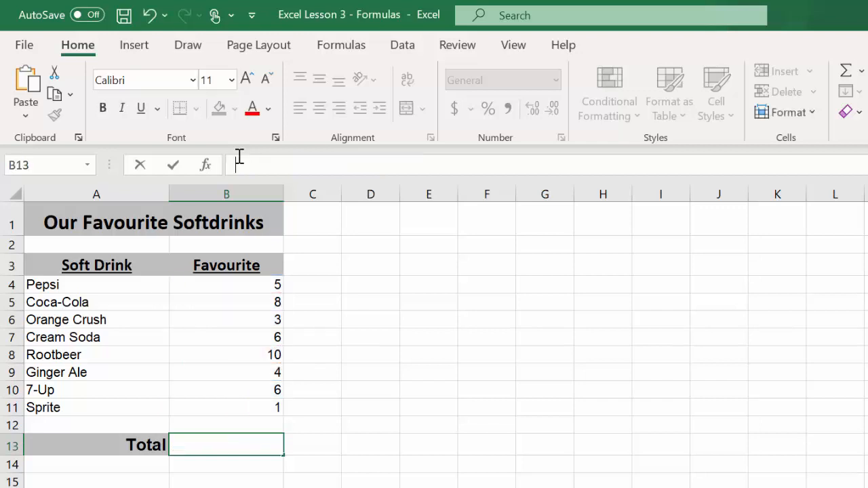
type("=")
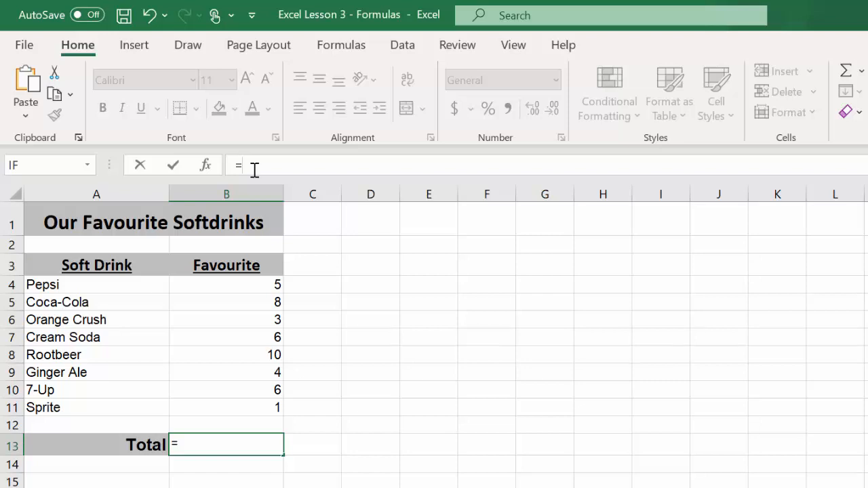
type("SUM")
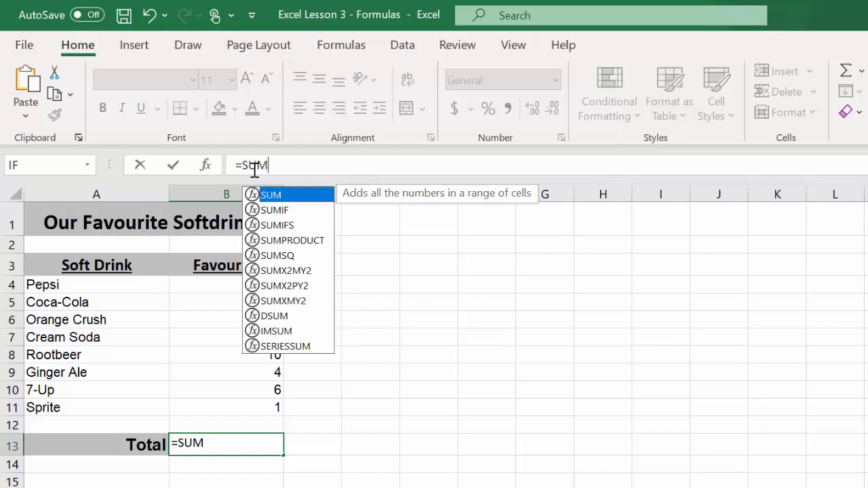
type("(")
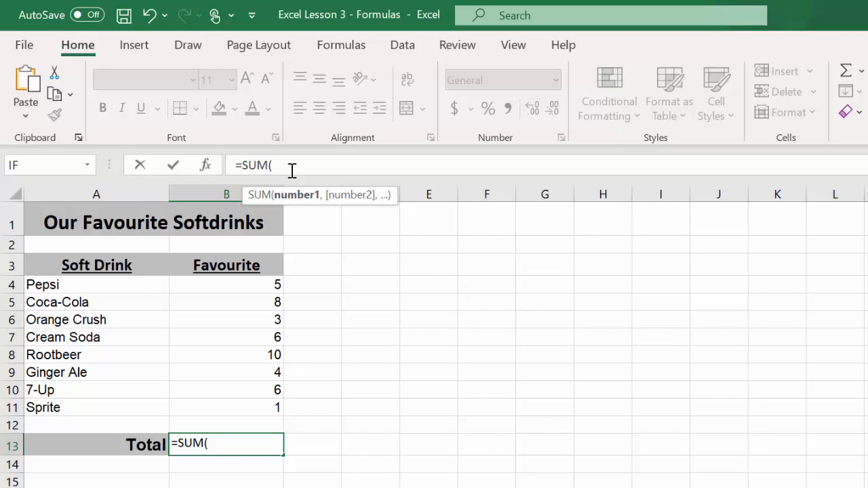
type("b4")
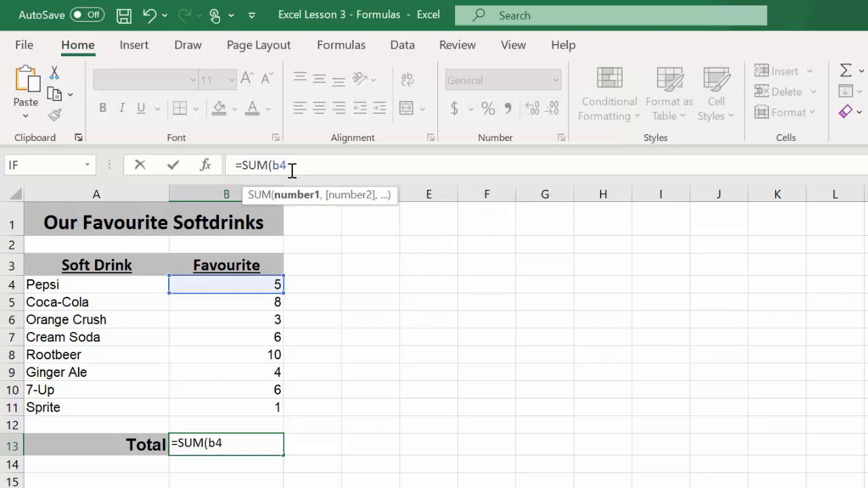
type(",b")
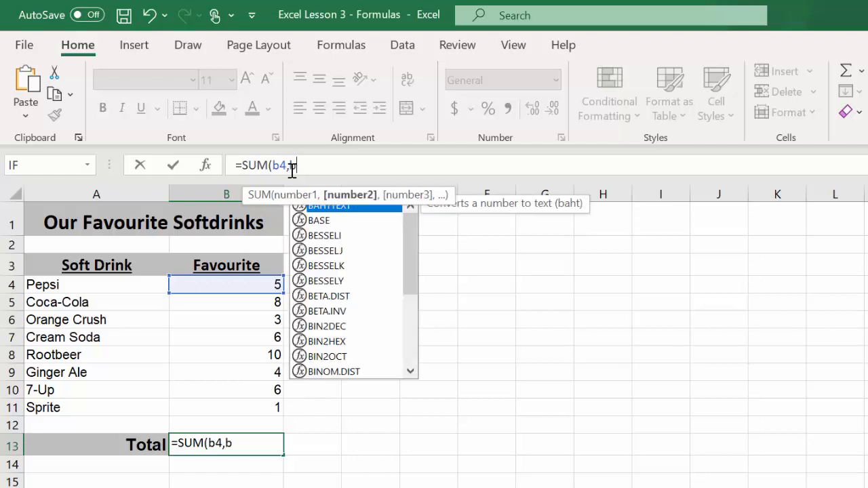
type("5,b")
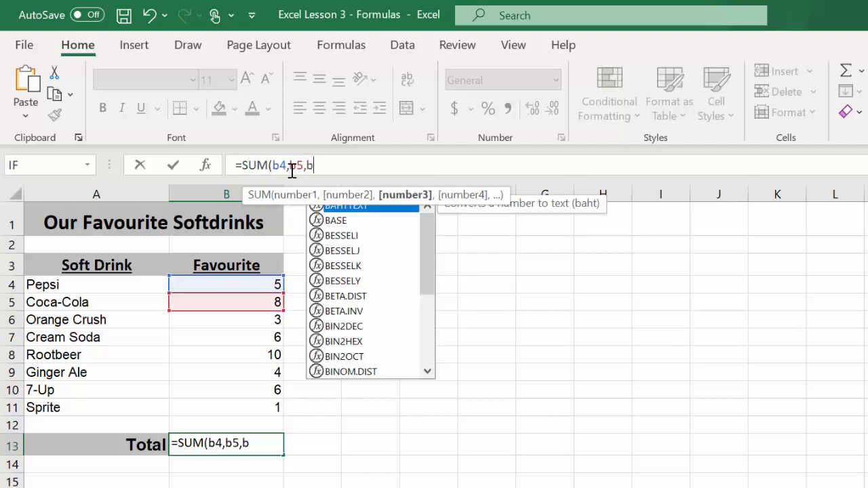
type("6,b7")
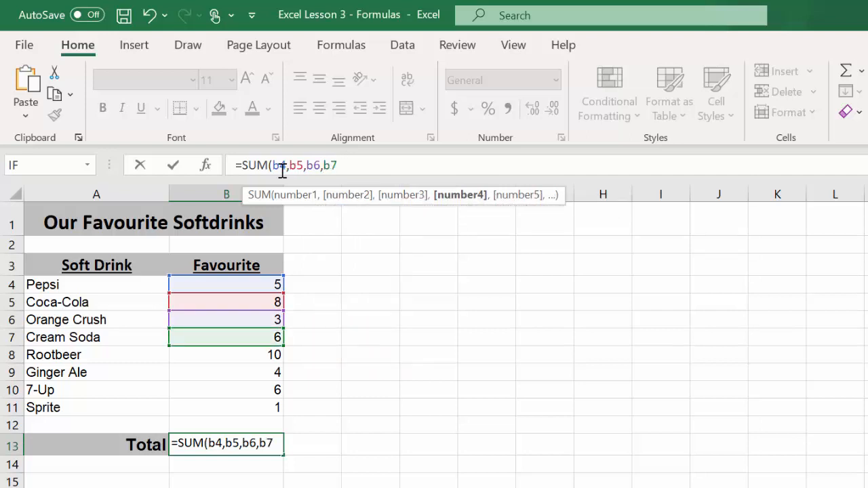
type(",")
Step: Add the references B8, B9, B10 and B11 to the SUM formula in B13, close the parenthesis and enter it
left_click(237, 356)
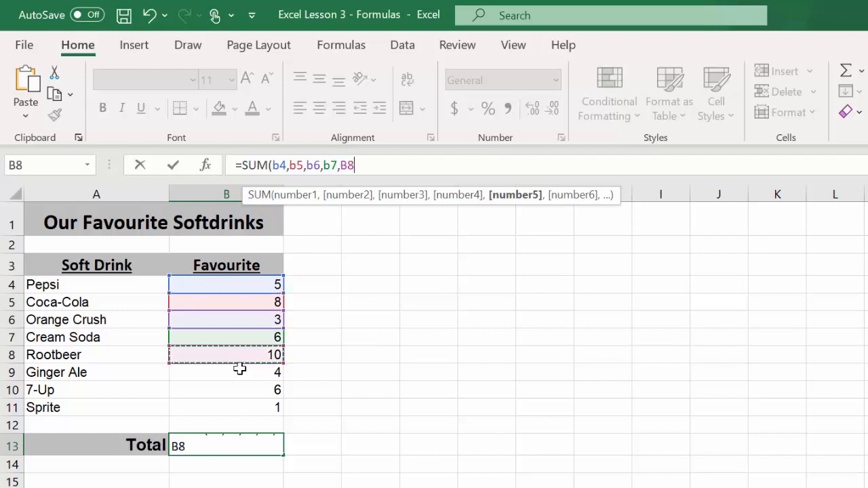
type(",")
left_click(240, 375)
type(",")
left_click(241, 390)
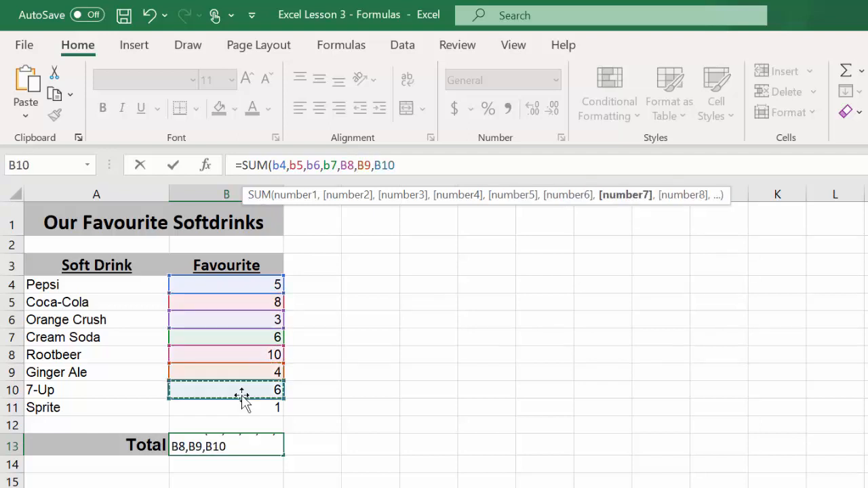
type(",")
left_click(239, 406)
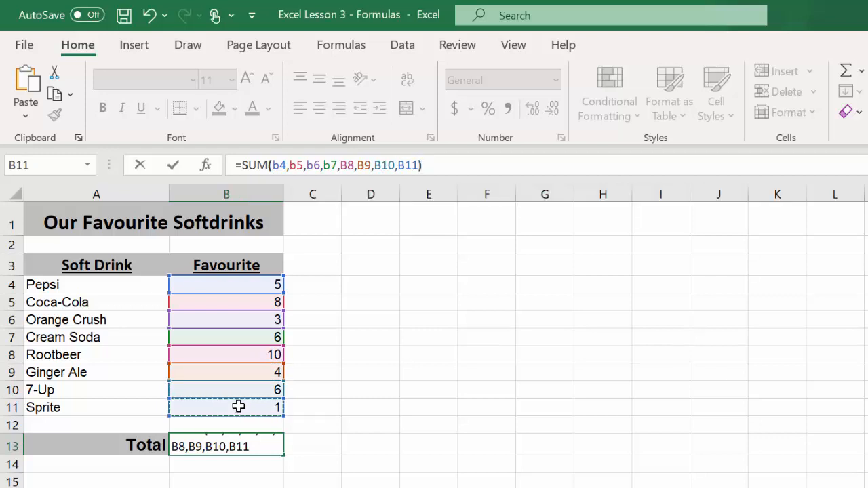
type(")")
key("Return")
key("Return")
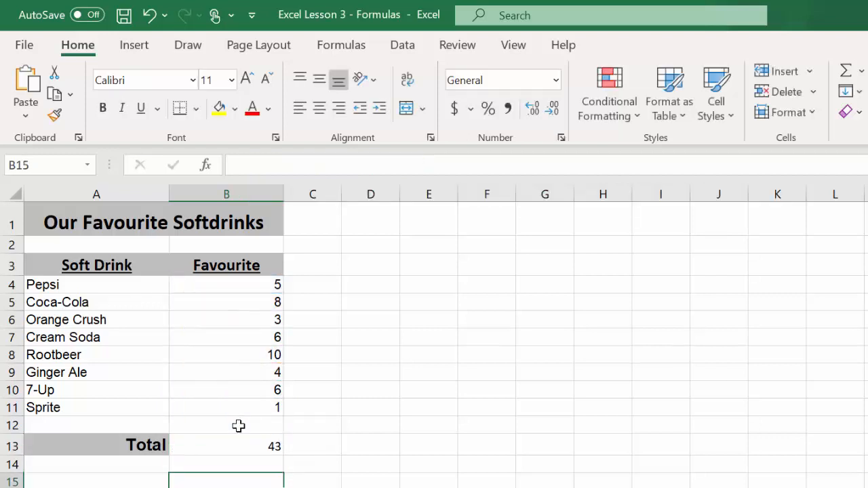
Step: Clear the comma-separated formula from B13 and begin a new SUM formula there with =SUM(
left_click(237, 449)
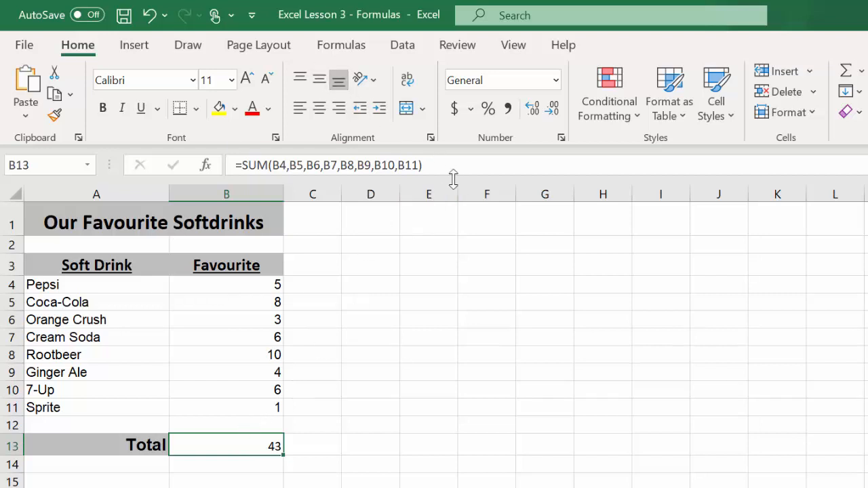
left_click(437, 164)
left_click_drag(421, 164, 227, 162)
key("BackSpace")
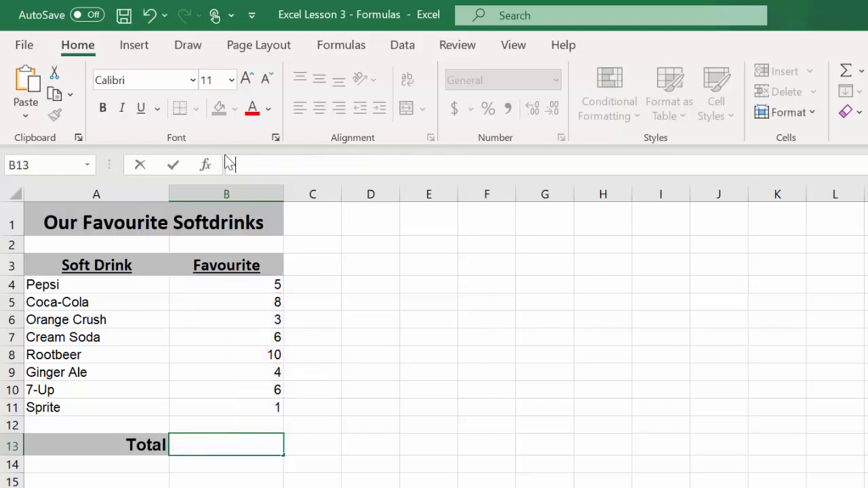
type("=S")
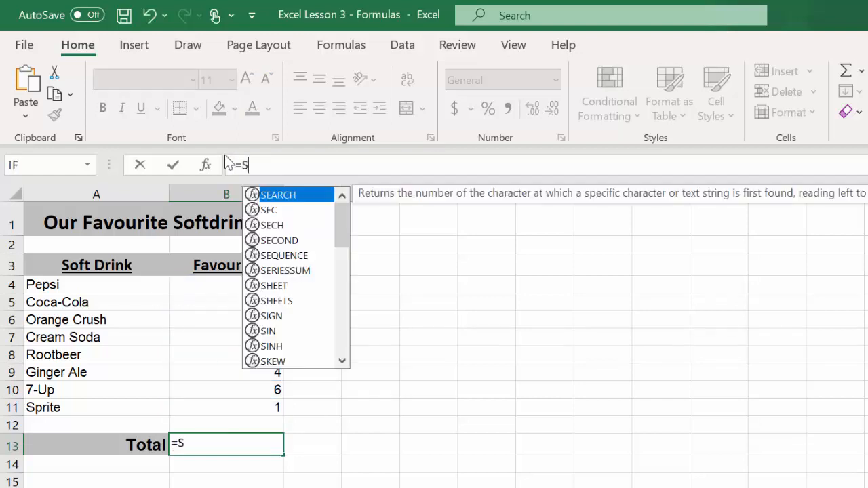
type("UM(")
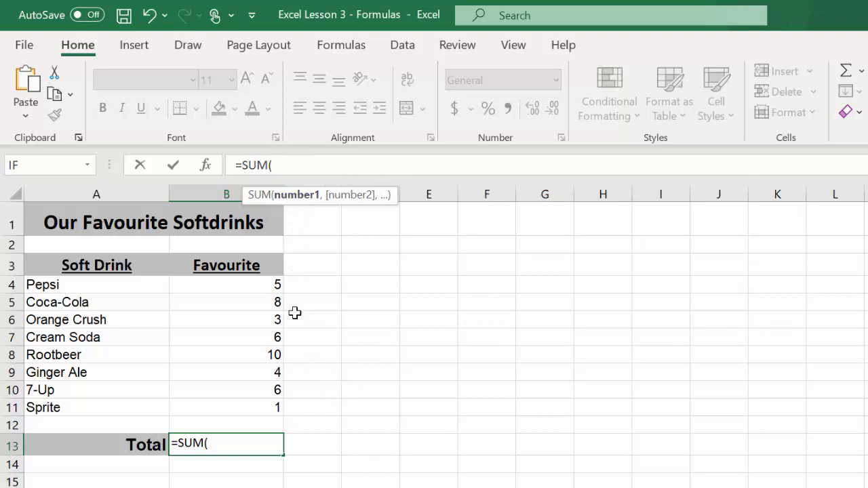
Step: Add the range B4:B11 to the SUM formula in B13, close the parenthesis, enter it and review the formula against its first and last cells
left_click(215, 285)
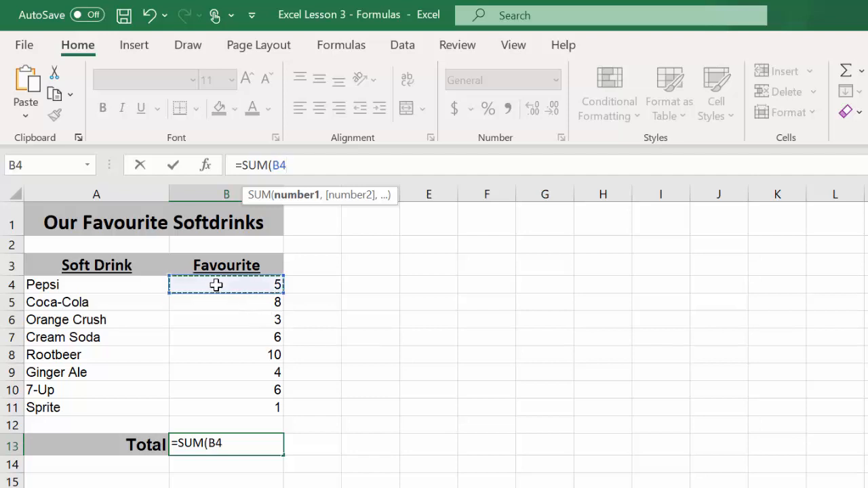
left_click_drag(215, 285, 213, 405)
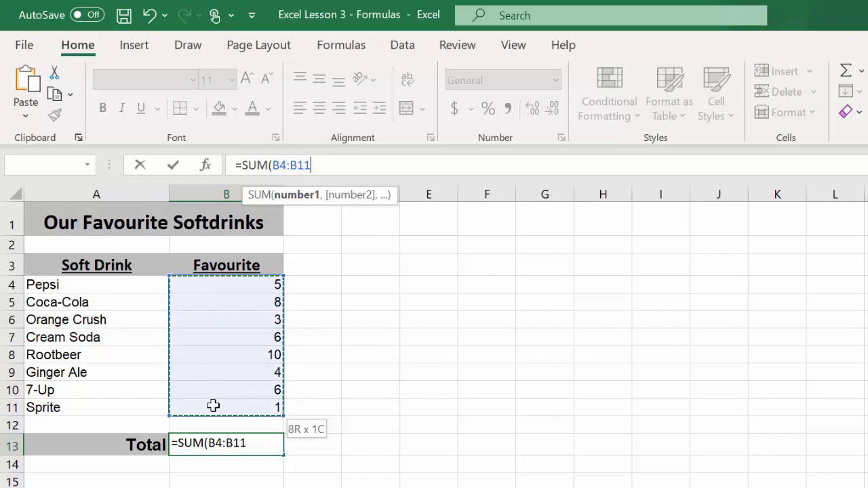
left_click_drag(212, 406, 213, 405)
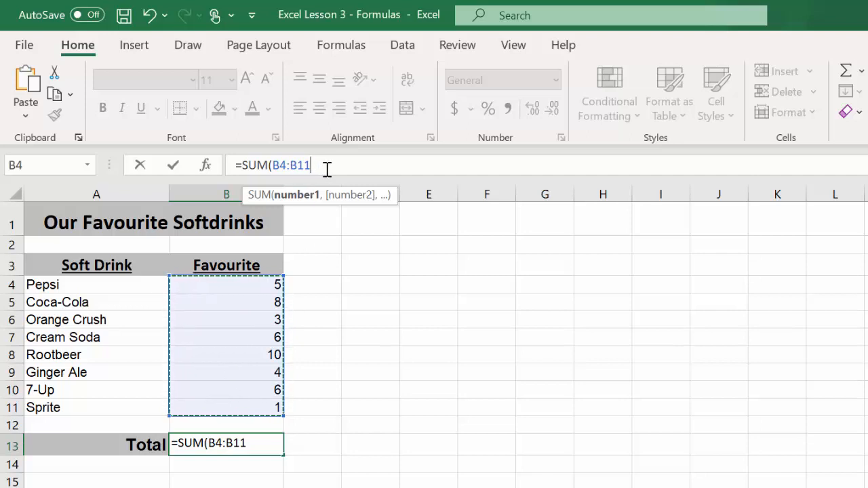
type(")")
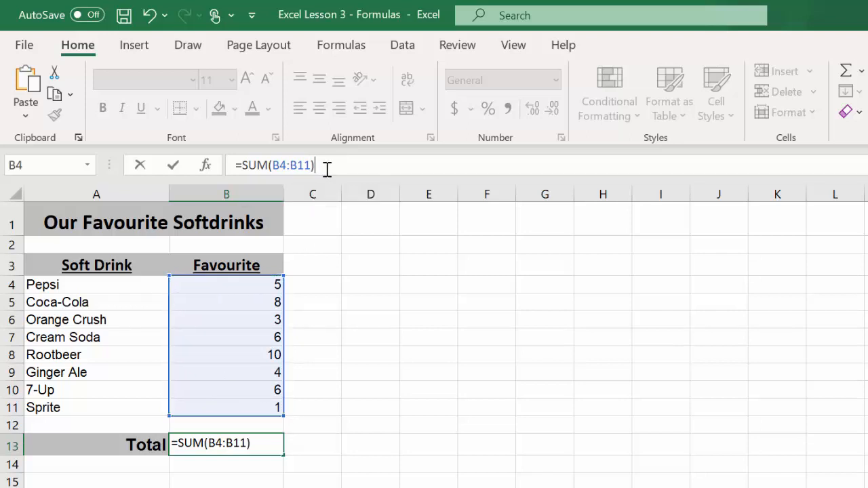
key("Return")
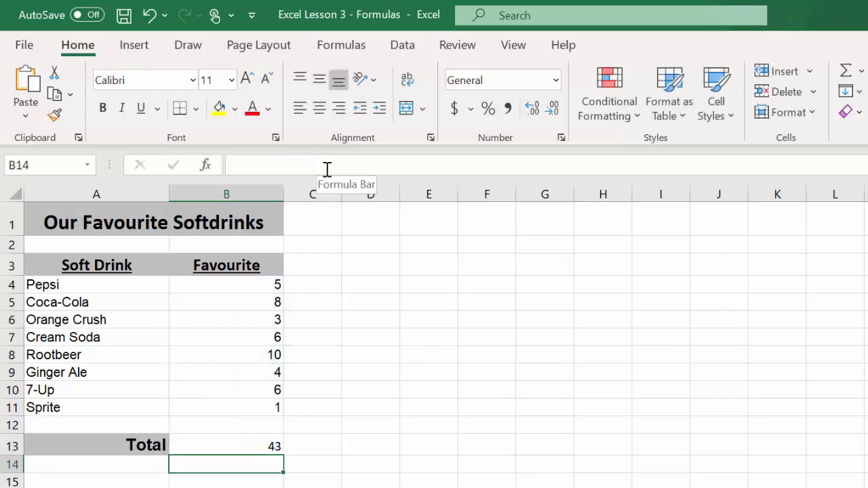
left_click(227, 449)
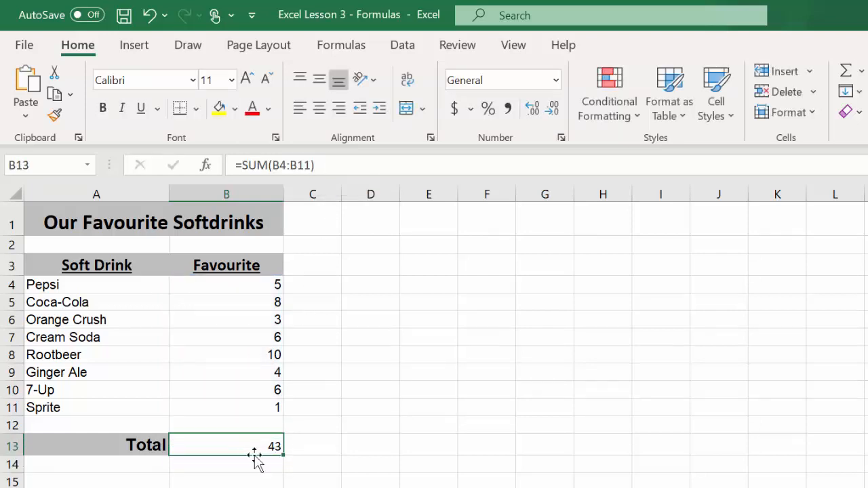
left_click(239, 287)
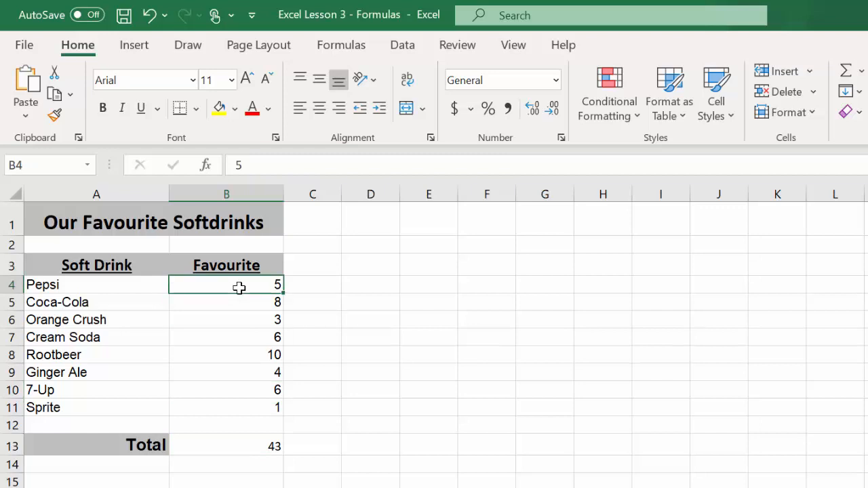
left_click(237, 407)
left_click(242, 448)
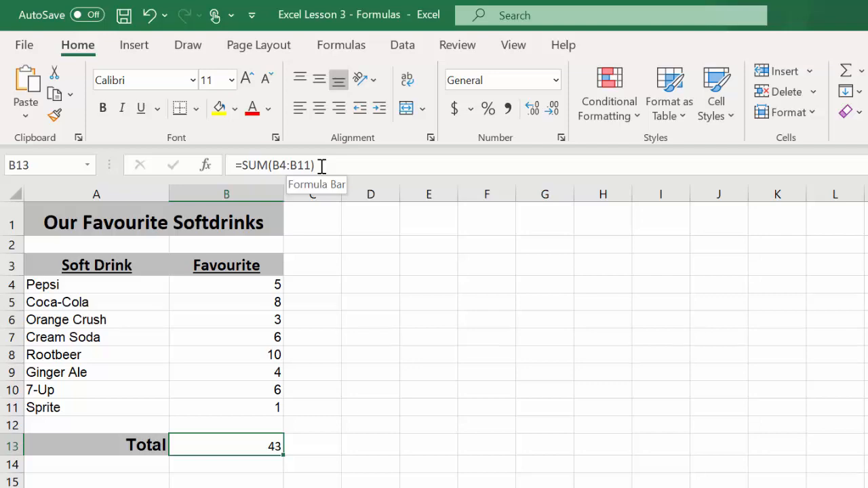
Step: Replace the typed formula in B13 with an AutoSum Sum formula, adjusting its range to B4:B11
left_click_drag(322, 166, 237, 165)
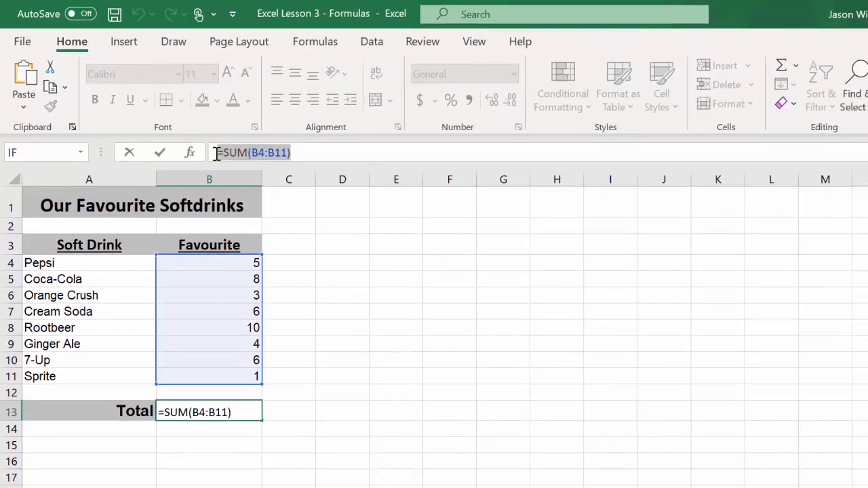
key("Delete")
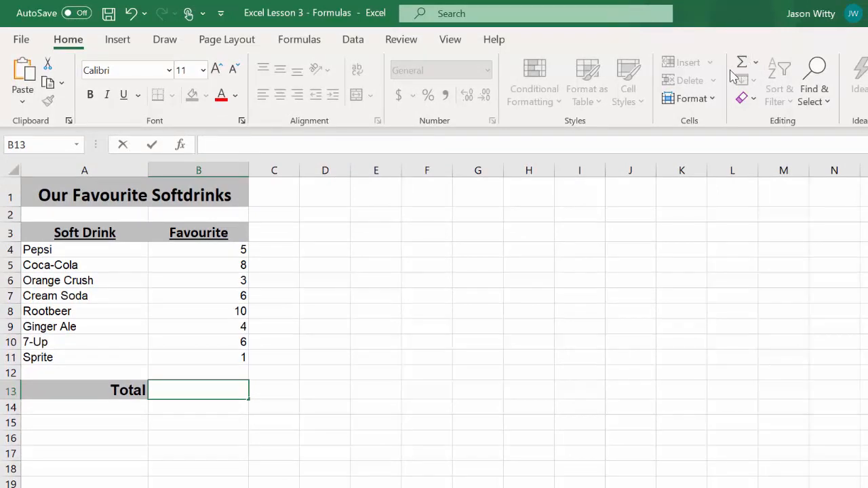
left_click(757, 65)
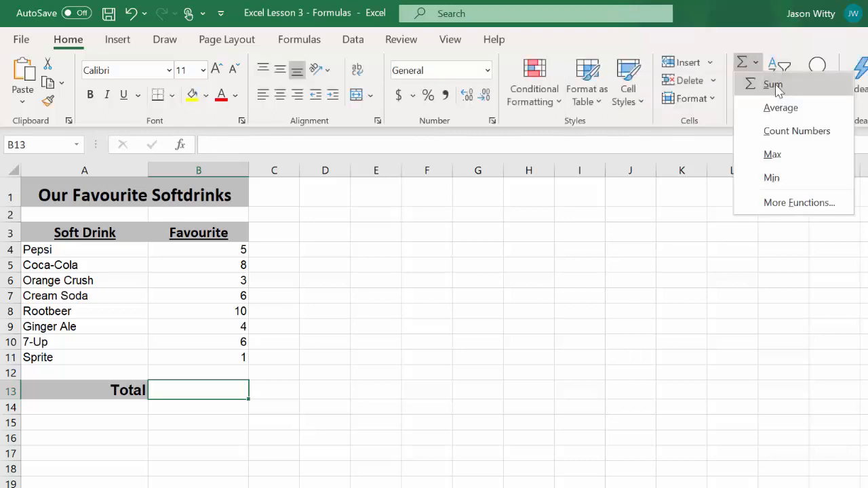
left_click(777, 87)
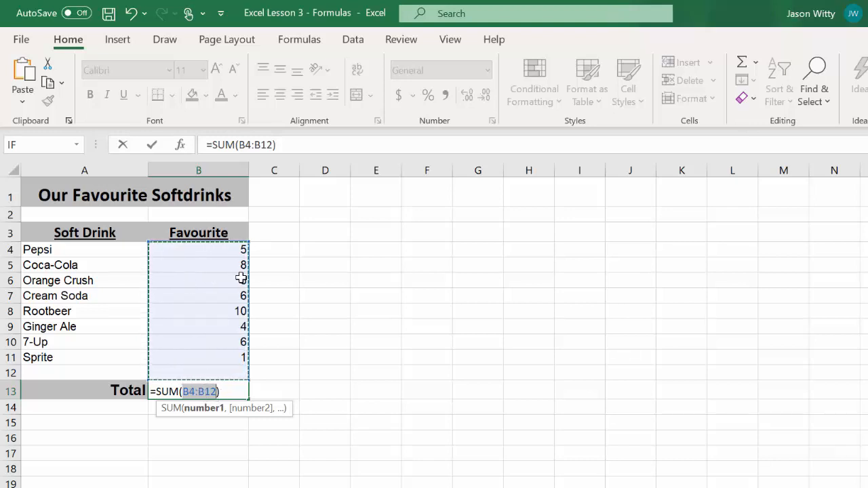
left_click_drag(203, 249, 206, 360)
key("Return")
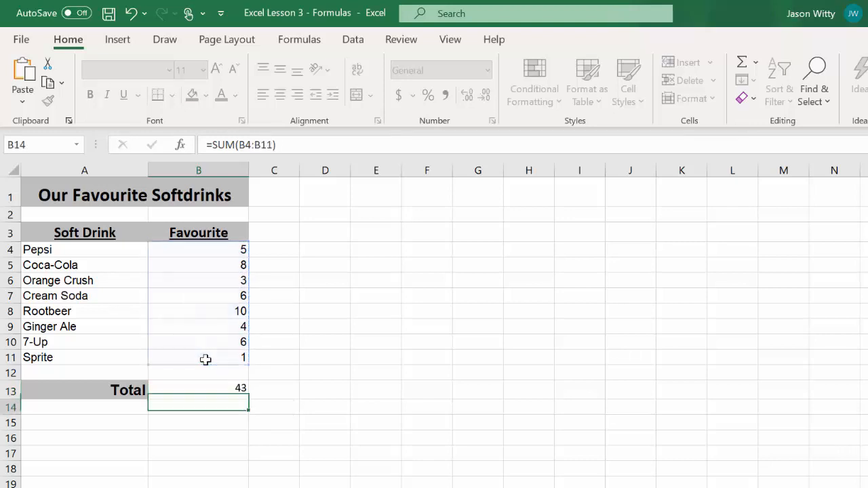
left_click(228, 390)
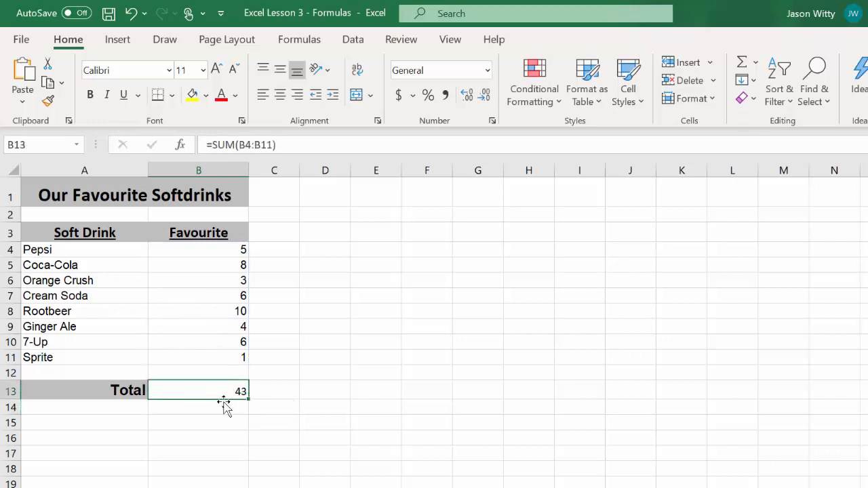
left_click(755, 63)
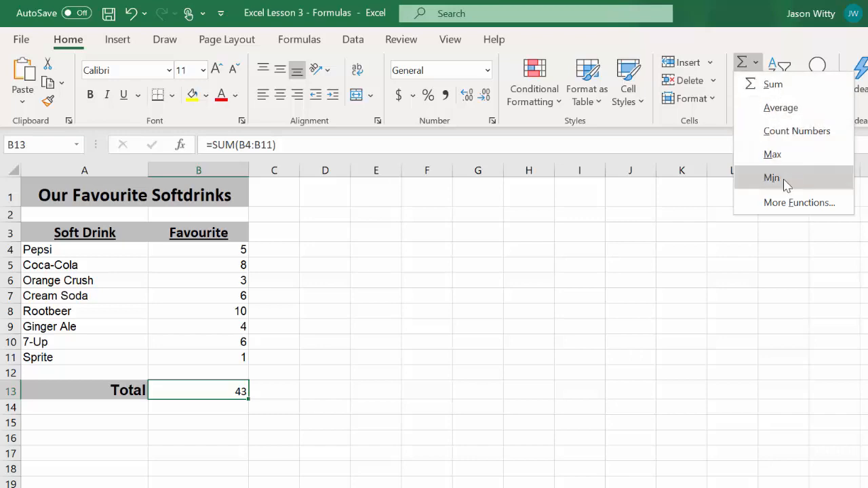
left_click(751, 202)
left_click(627, 405)
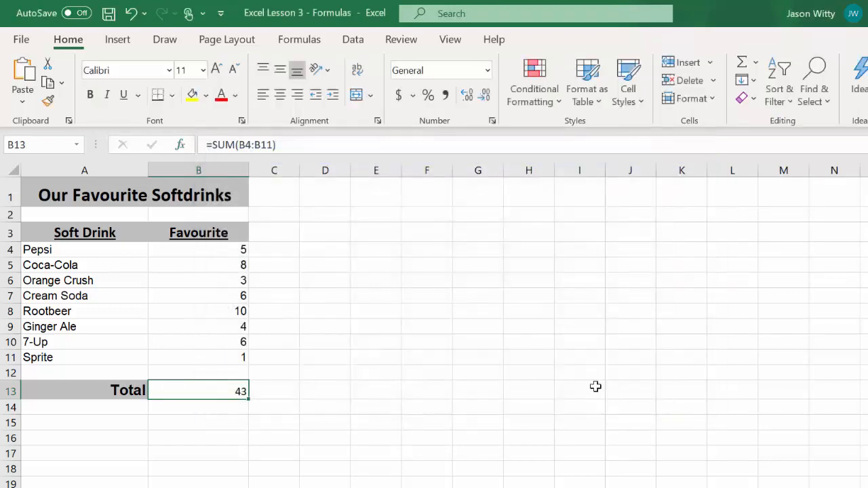
left_click(199, 248)
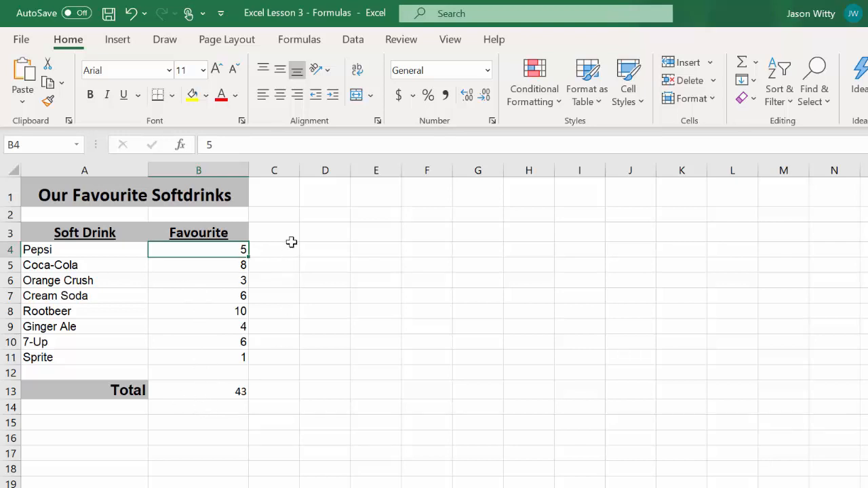
Step: Widen column C to roughly the width of column A and enter the heading Percent in C3
left_click_drag(300, 171, 372, 171)
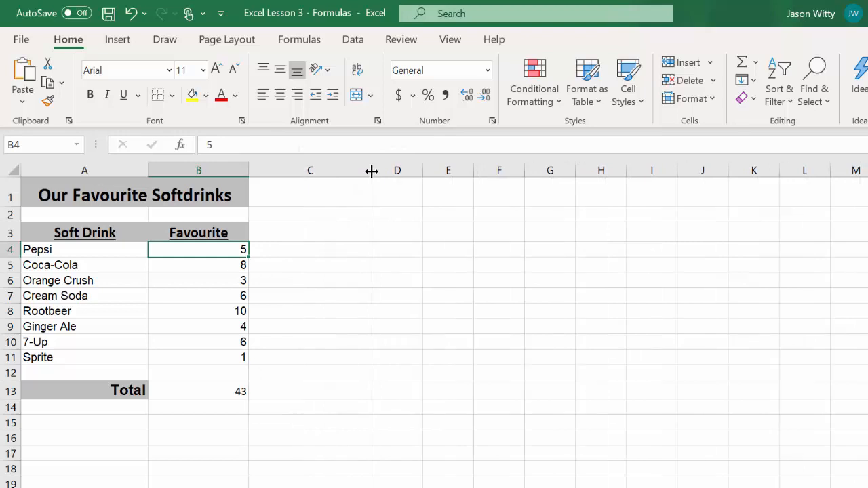
left_click(283, 237)
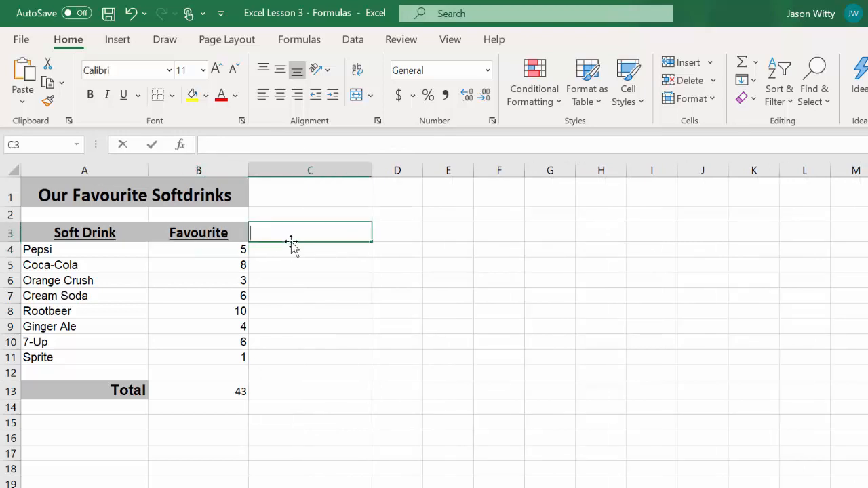
type("Percent")
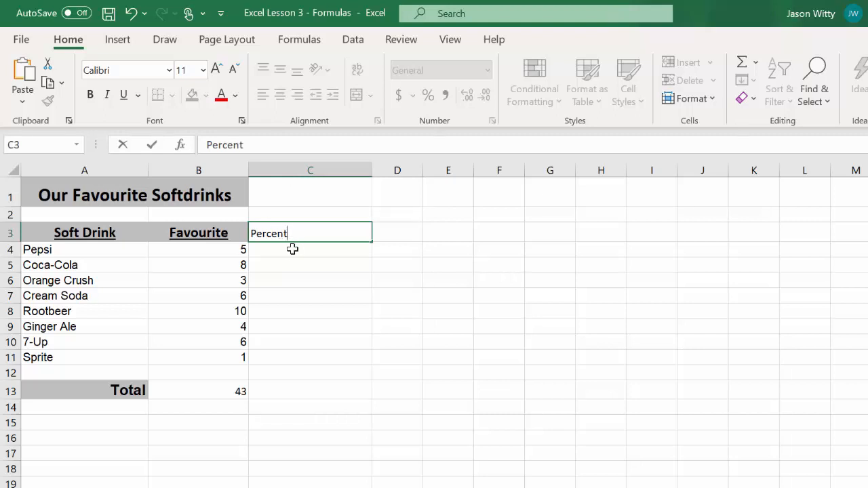
key("Return")
Step: Copy the formatting of the Favourite heading in B3 onto the Percent heading in C3 with Format Painter
left_click(291, 233)
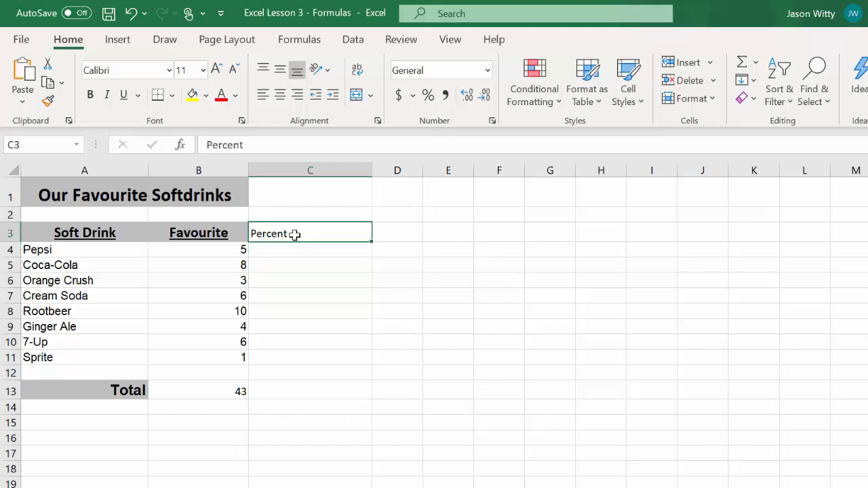
left_click(204, 231)
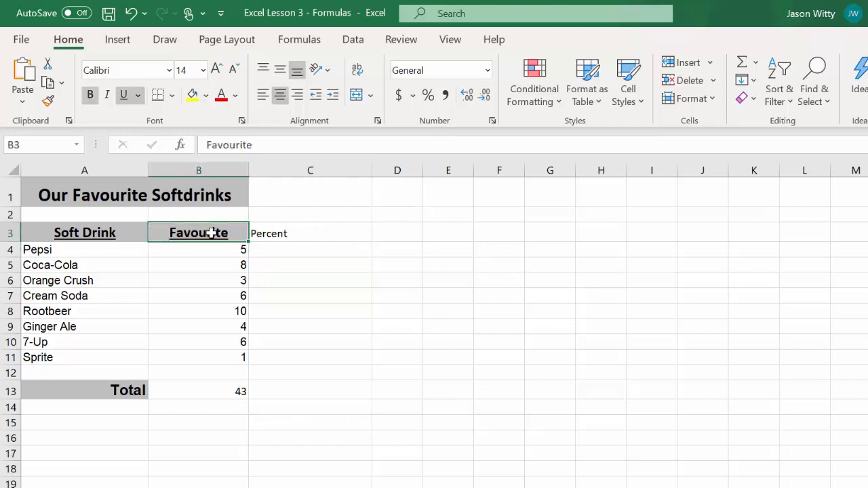
left_click(48, 102)
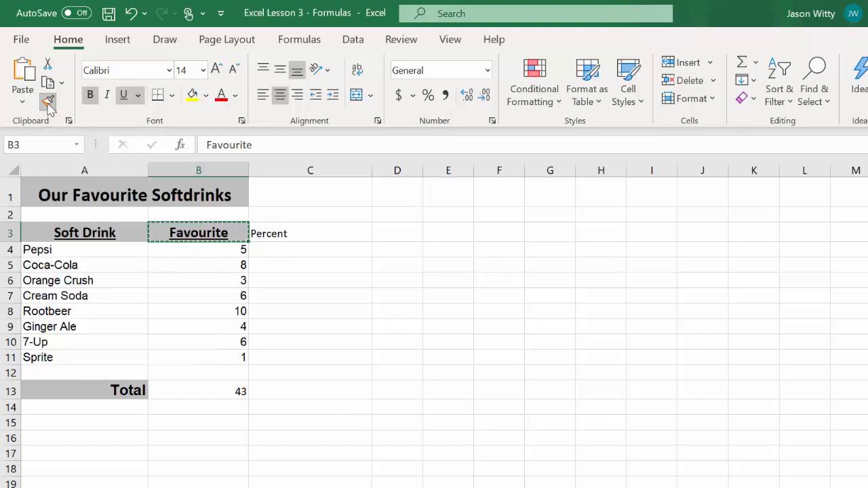
left_click(286, 232)
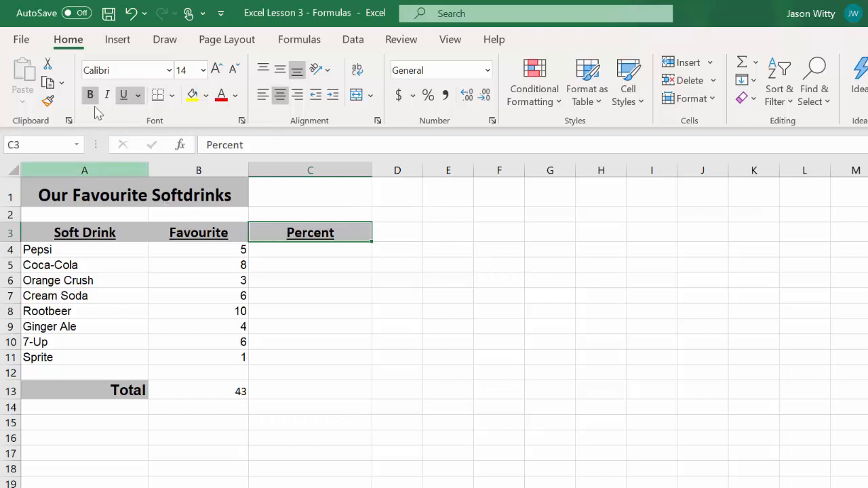
Step: Enter the formula =B4/B13 in C4 to calculate Pepsi's share of the total, and review the entered formula
left_click(340, 252)
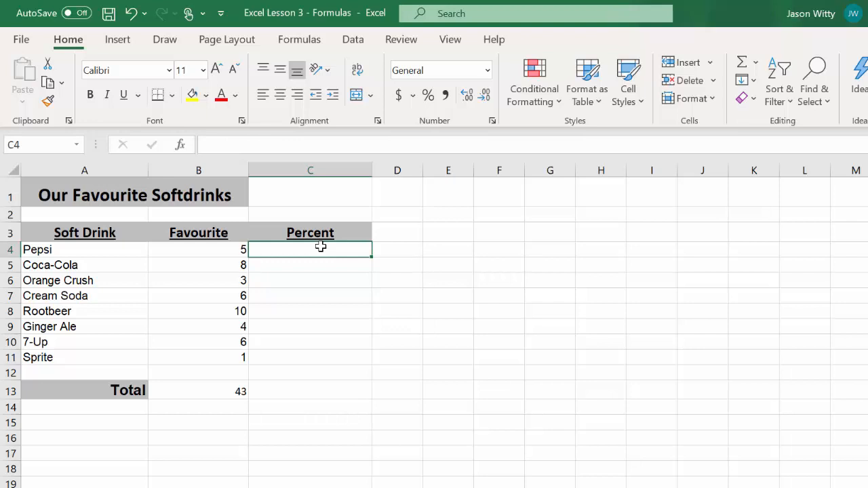
left_click(223, 146)
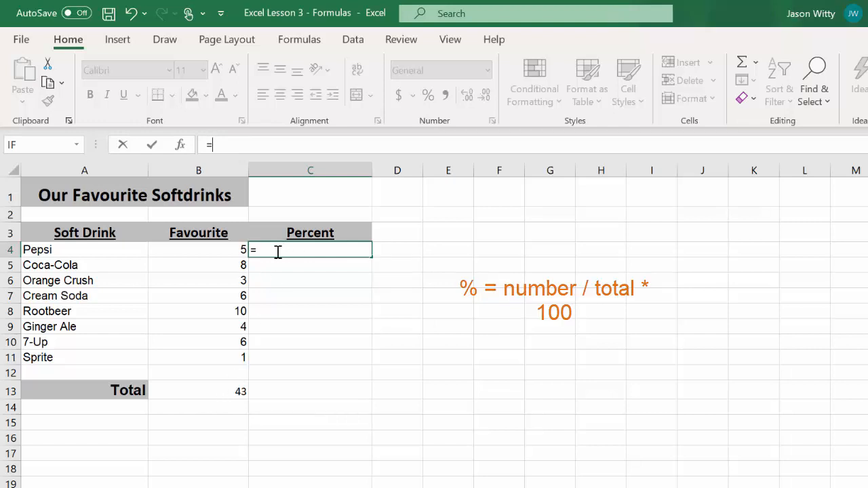
type("b4")
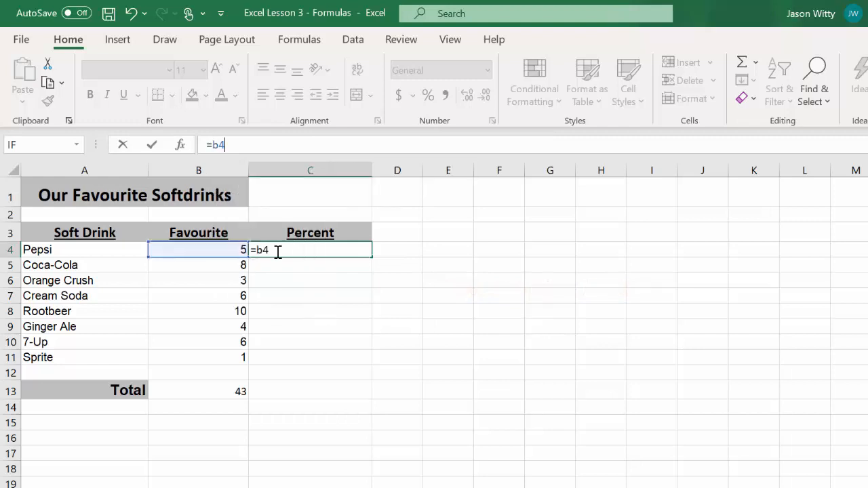
type("/")
left_click(213, 391)
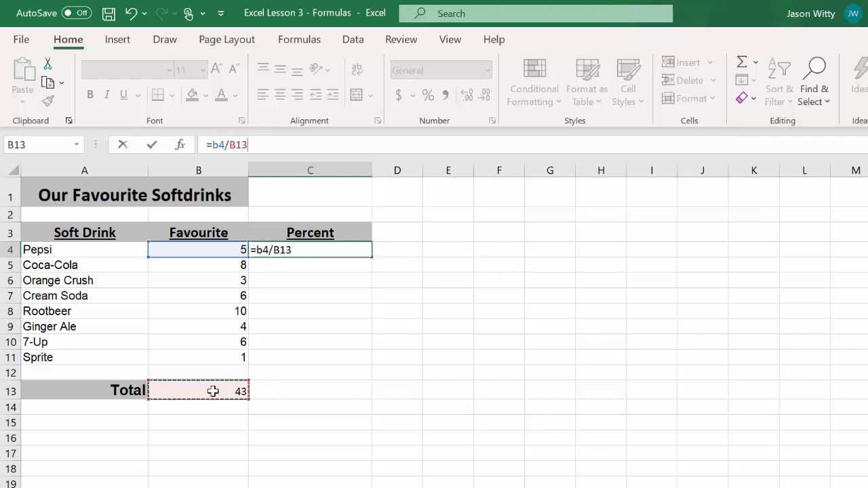
key("Return")
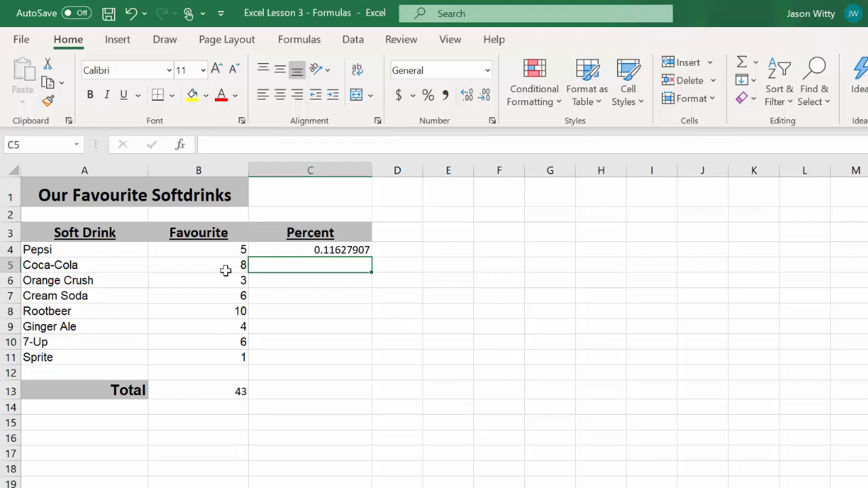
left_click(295, 250)
left_click(258, 145)
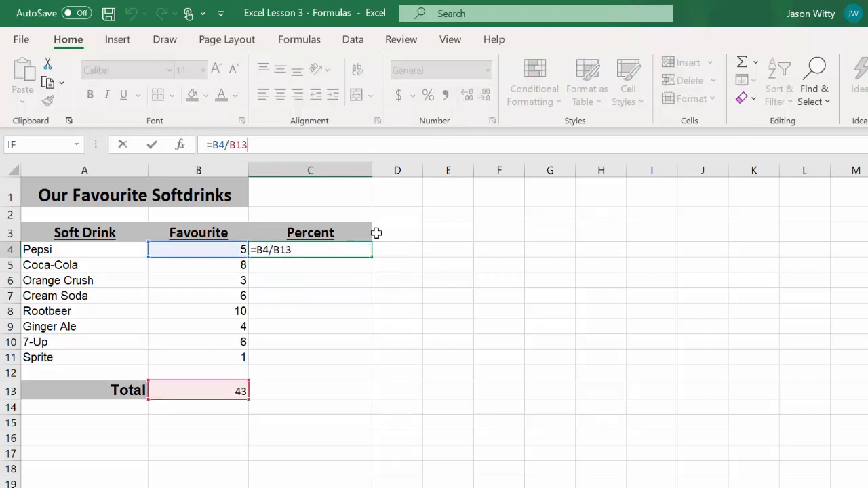
left_click(316, 277)
left_click(314, 250)
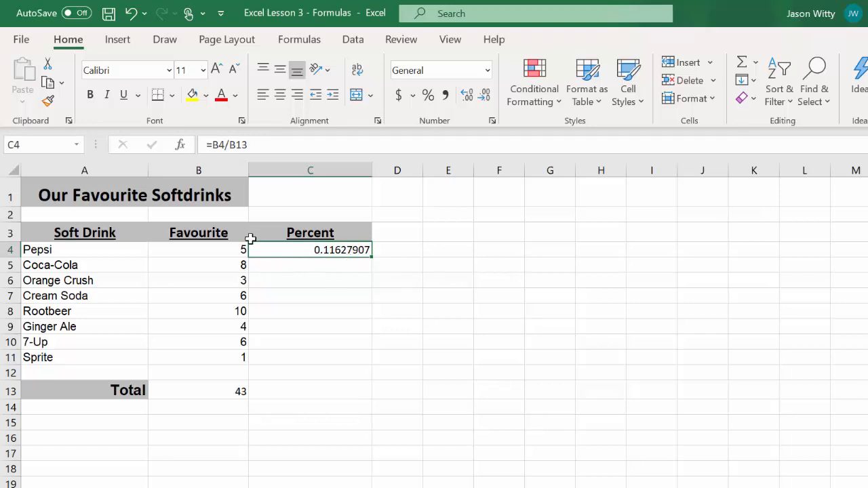
Step: Enter the formula =B5/B13 in C5 for Coca-Cola's share of the total and fill it down to C11
left_click(290, 267)
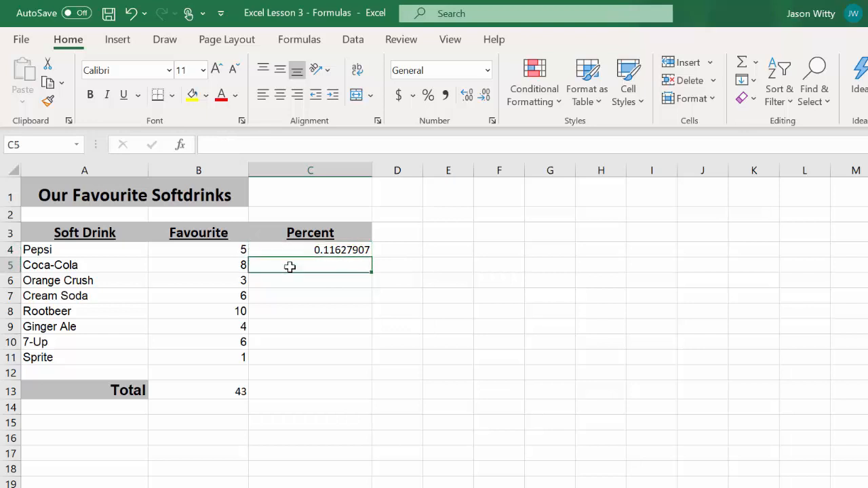
left_click(217, 147)
type("=")
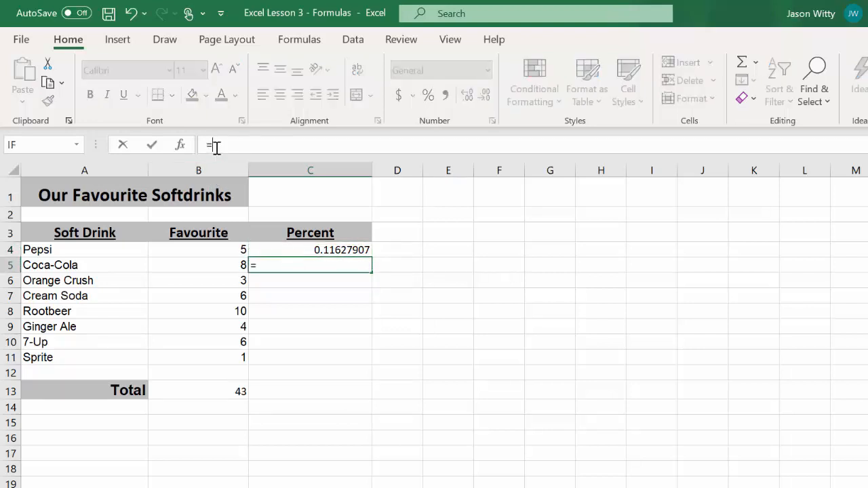
type("b5/")
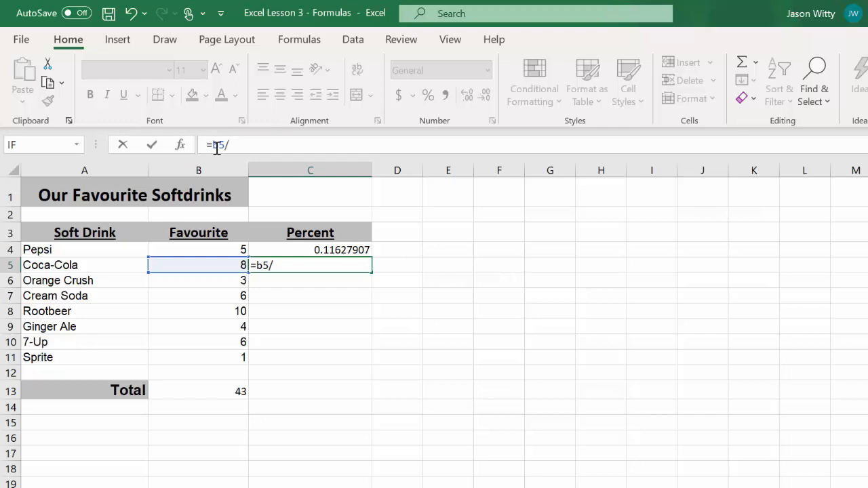
left_click(217, 386)
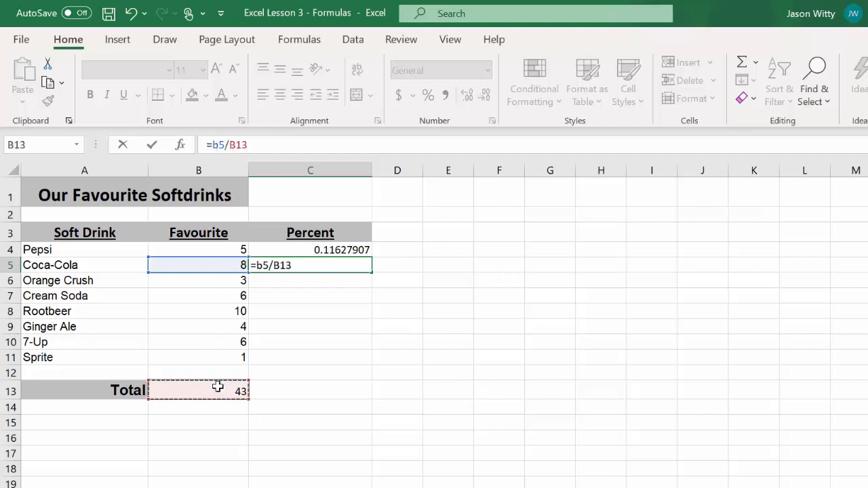
key("Return")
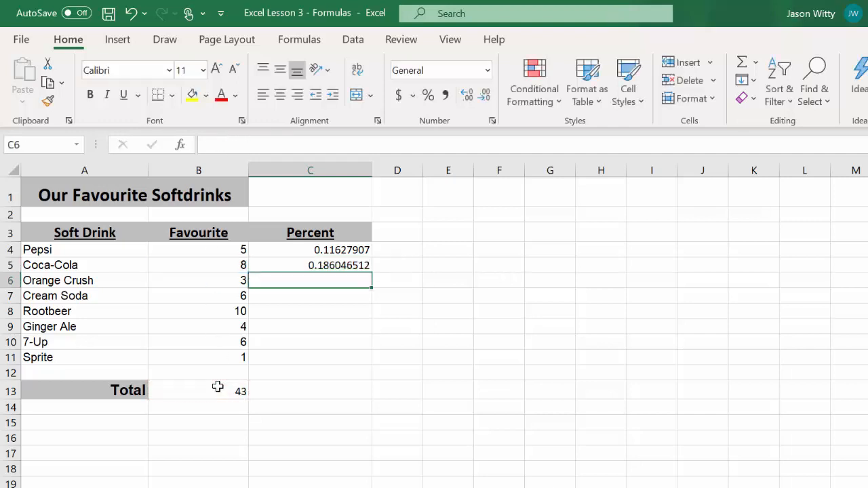
left_click(333, 269)
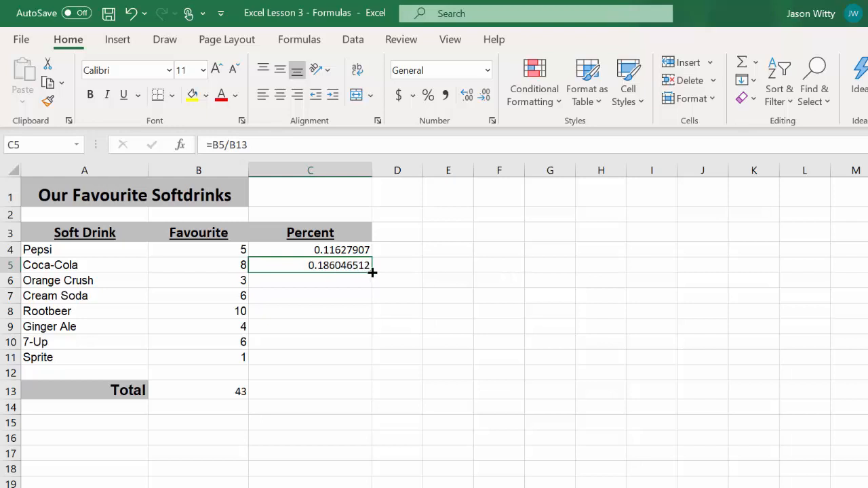
left_click_drag(369, 276, 366, 361)
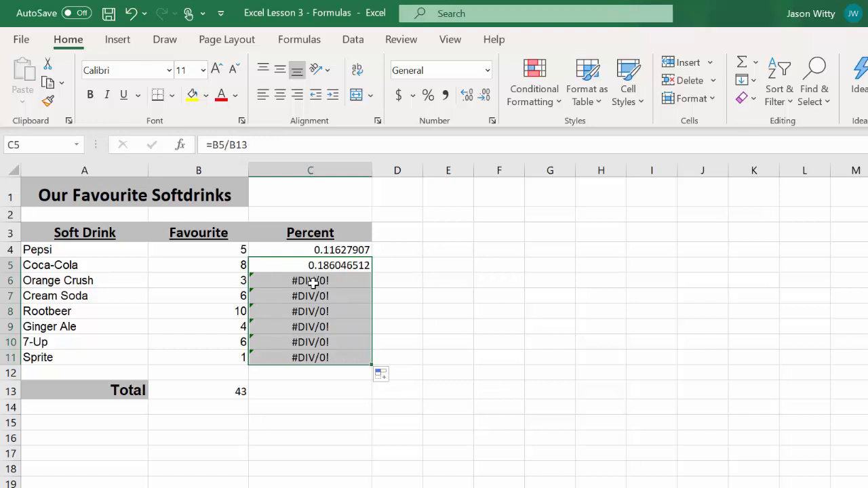
Step: Examine the formulas in C4 through C11 one by one, comparing how their cell references change from row to row
left_click(332, 249)
left_click(338, 267)
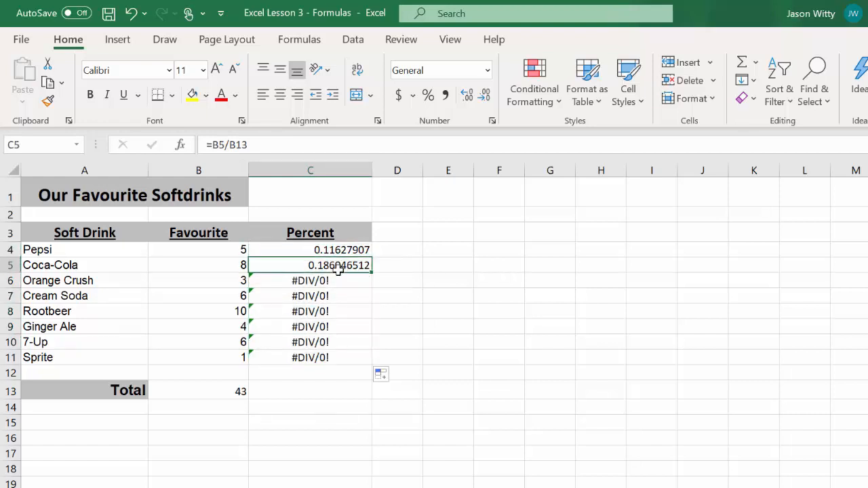
left_click(320, 281)
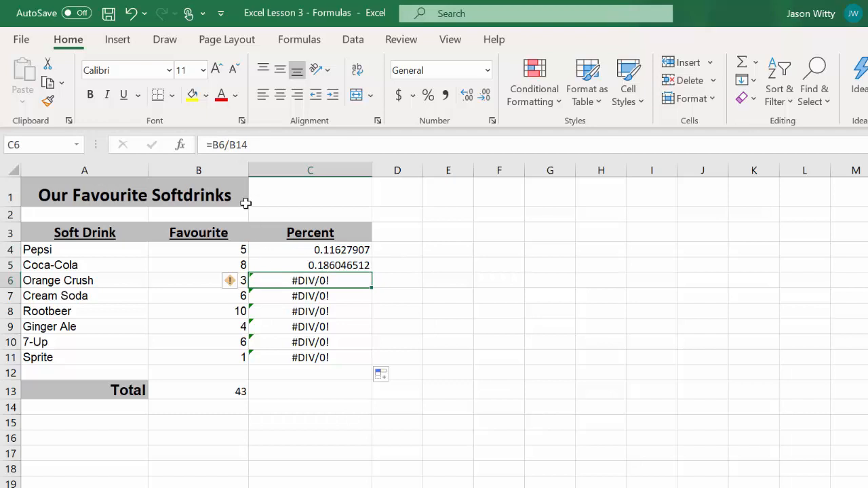
left_click(316, 265)
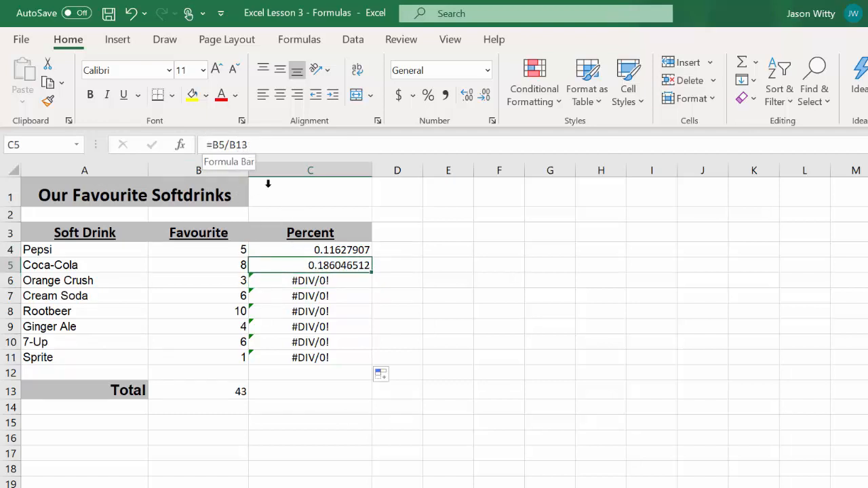
left_click(297, 275)
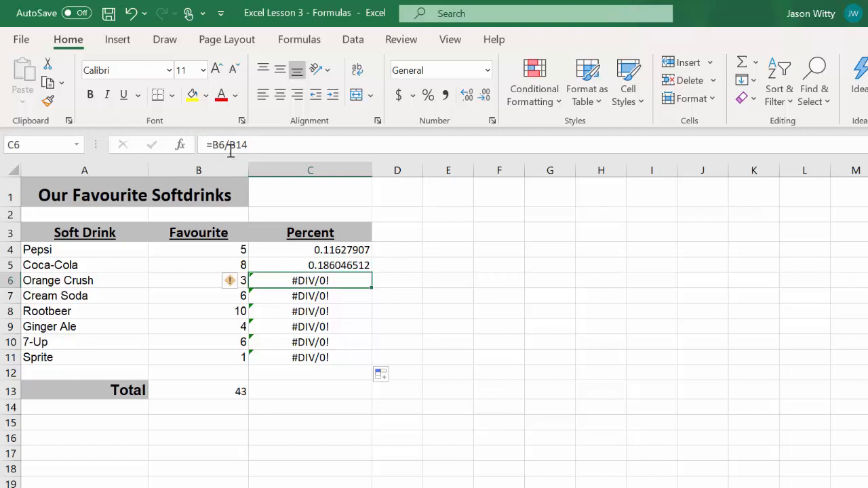
left_click(296, 296)
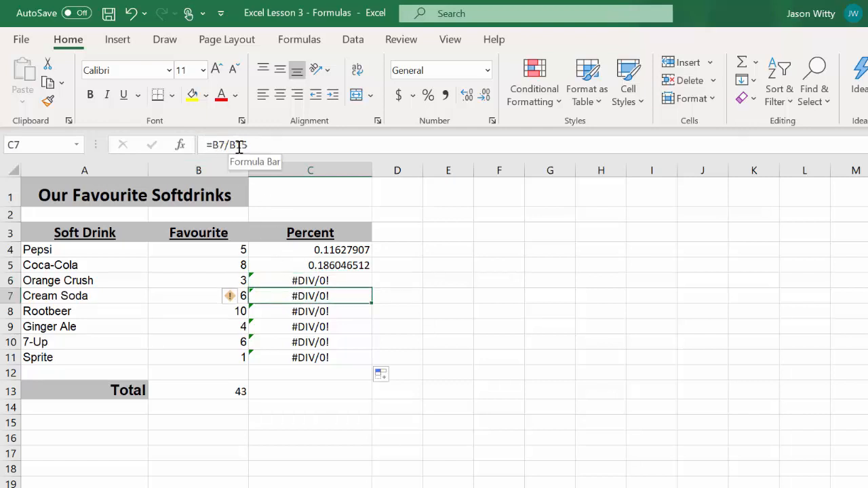
left_click(297, 312)
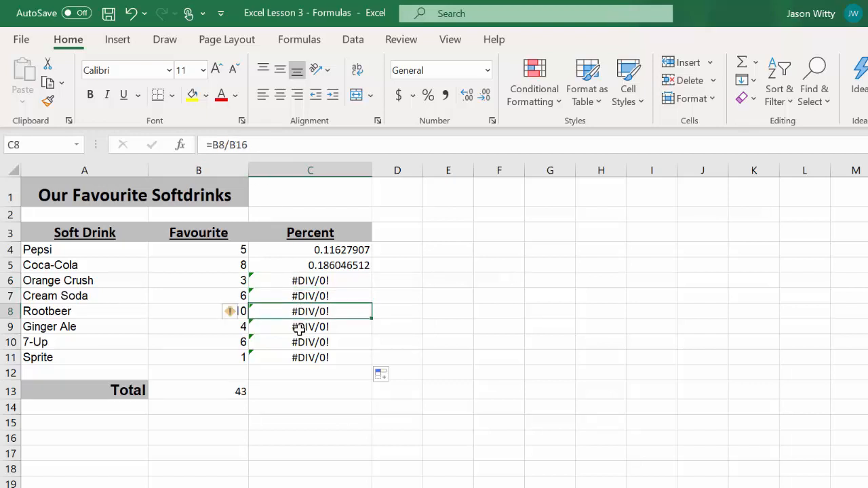
left_click(299, 327)
left_click(298, 342)
left_click(297, 358)
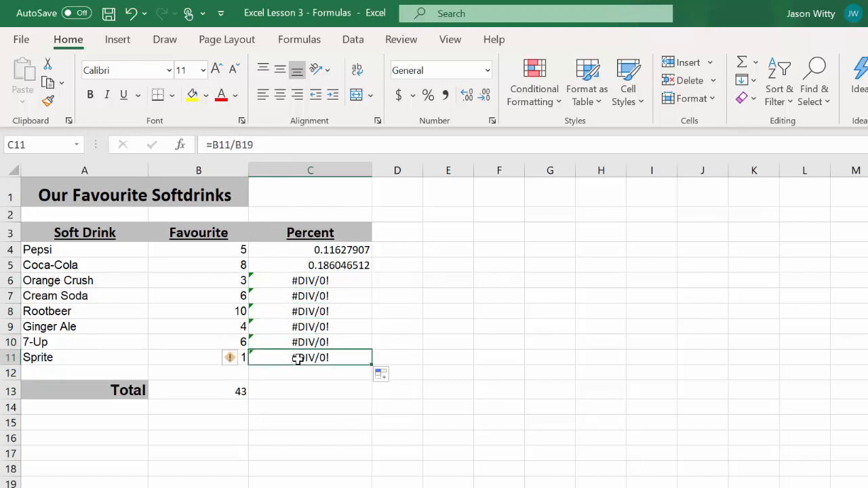
Step: Compare the divisor references in the C5, C6 and C7 formulas with the total cell B13
left_click(309, 265)
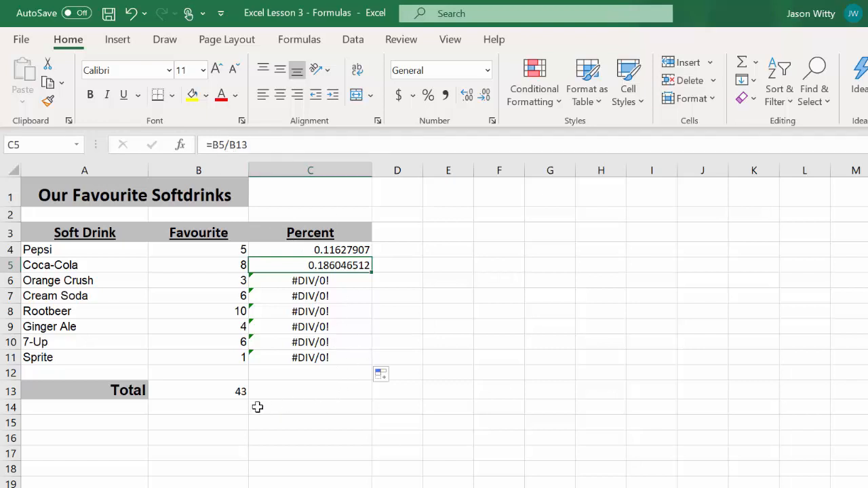
left_click(229, 145)
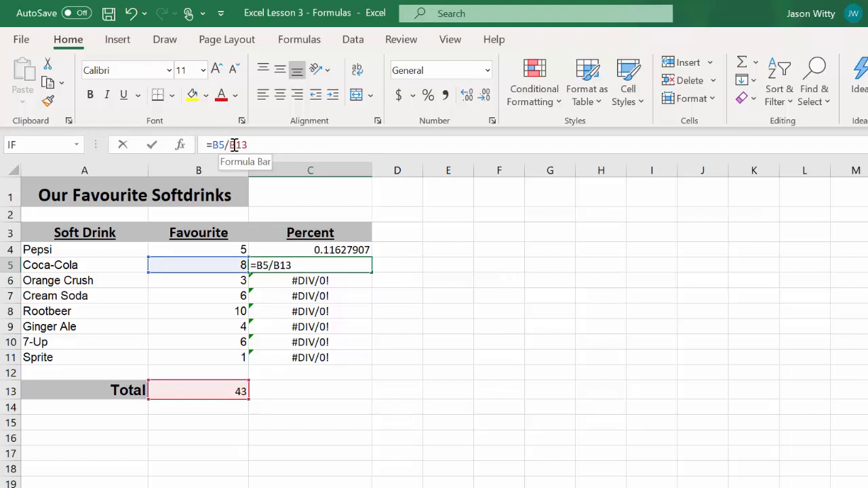
left_click_drag(230, 145, 249, 145)
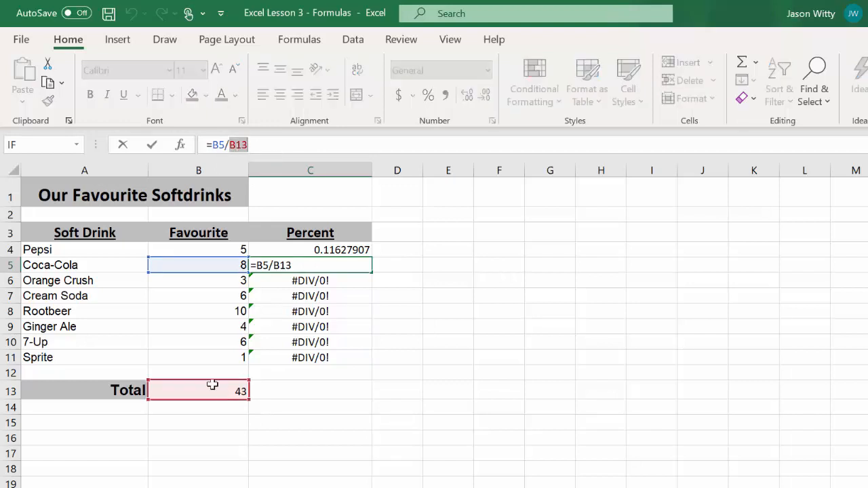
left_click(302, 280)
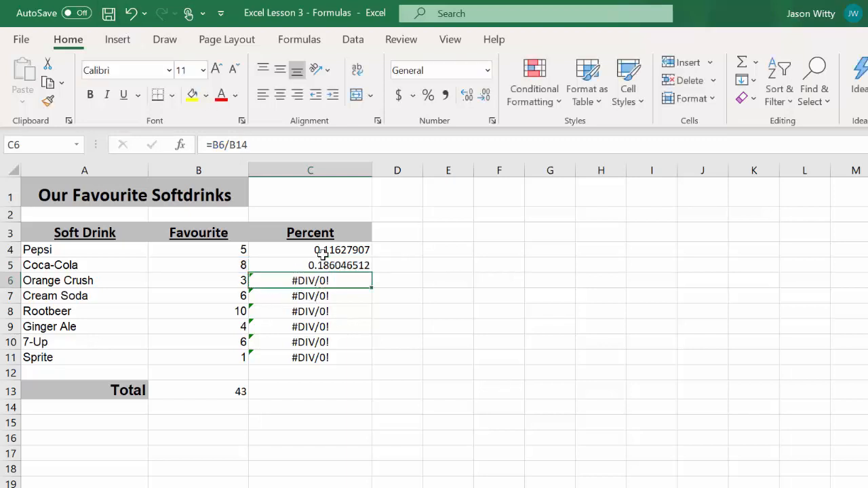
left_click(317, 264)
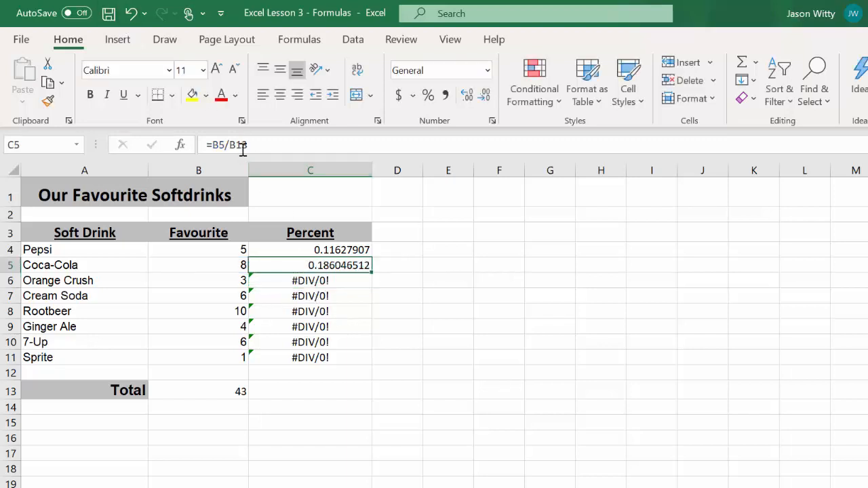
left_click(302, 281)
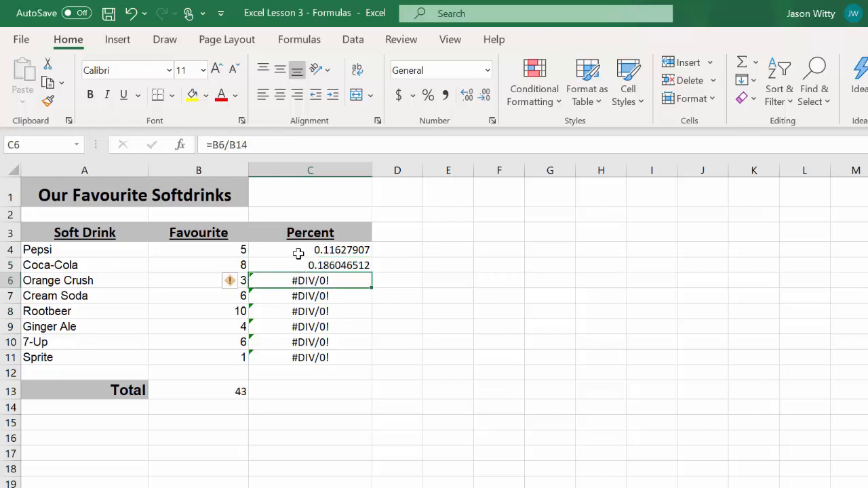
left_click(292, 295)
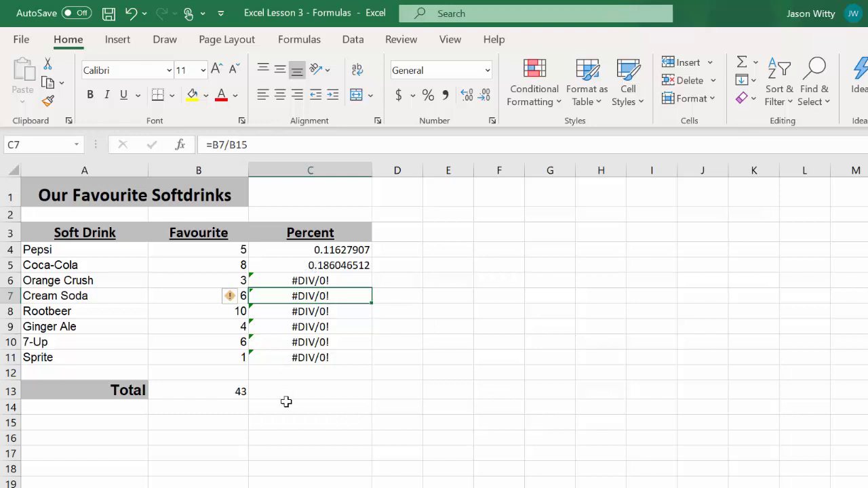
left_click(223, 395)
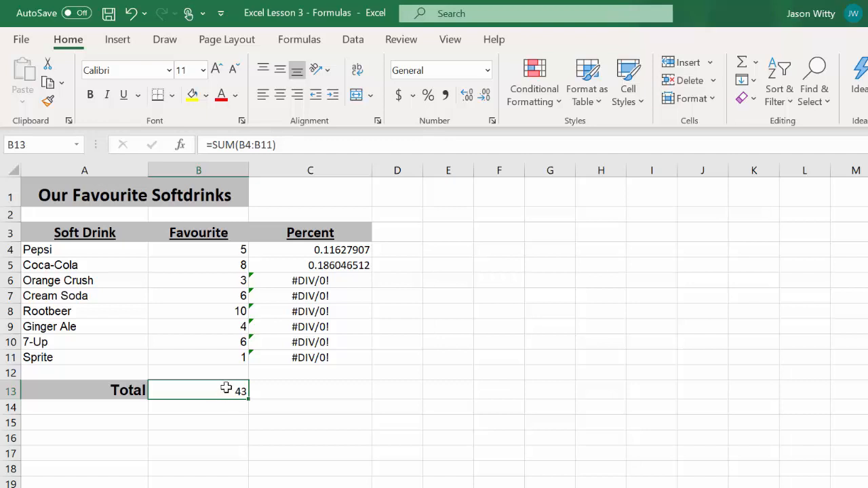
Step: Change the Pepsi formula in C4 to =B4/$B$13 so the total is an absolute cell reference
left_click(317, 250)
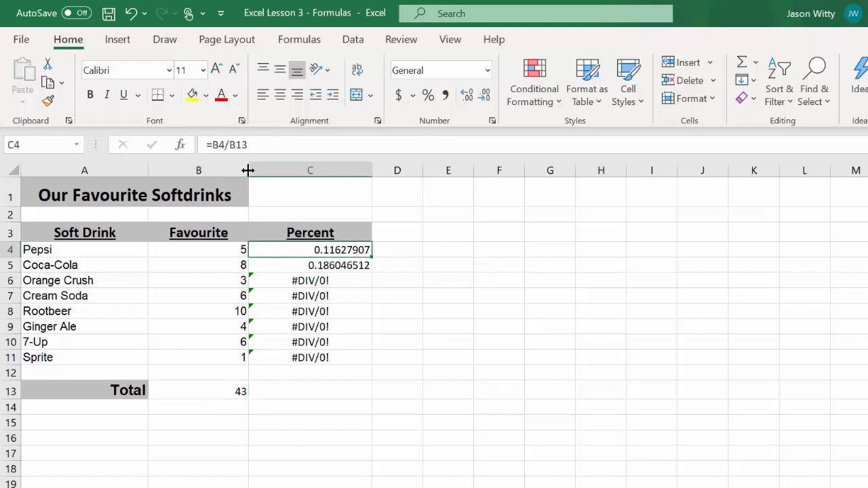
left_click(229, 145)
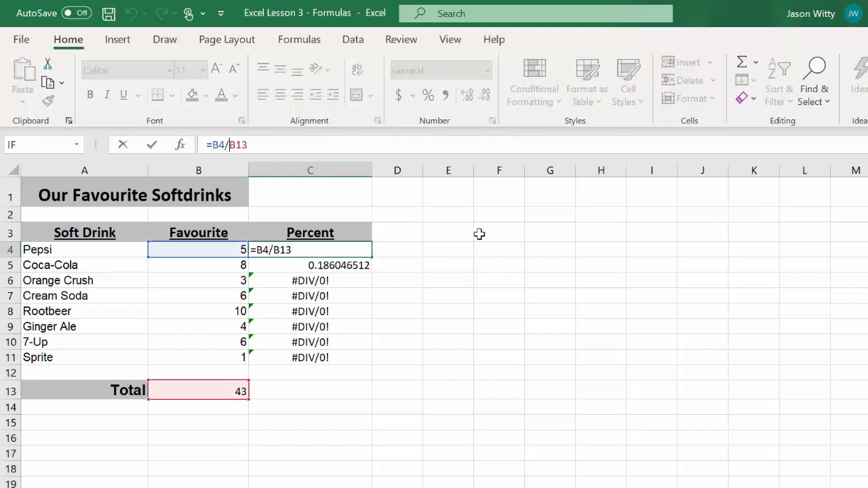
type("$B")
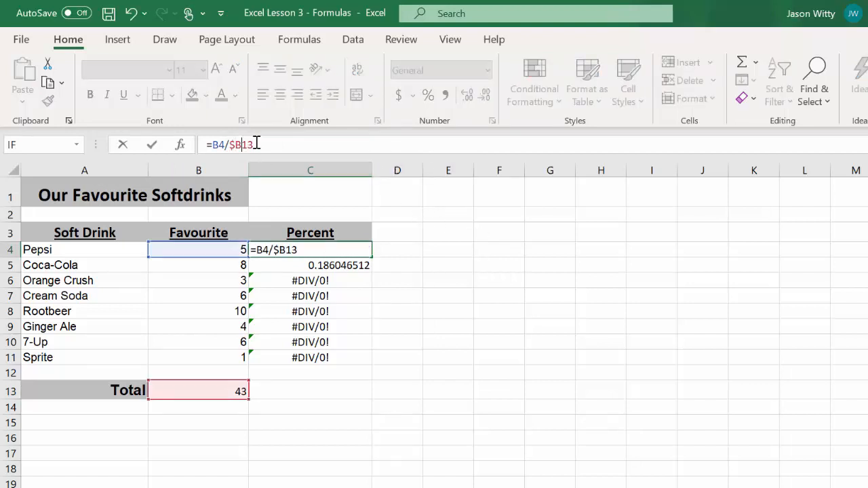
type("$")
left_click_drag(231, 147, 267, 145)
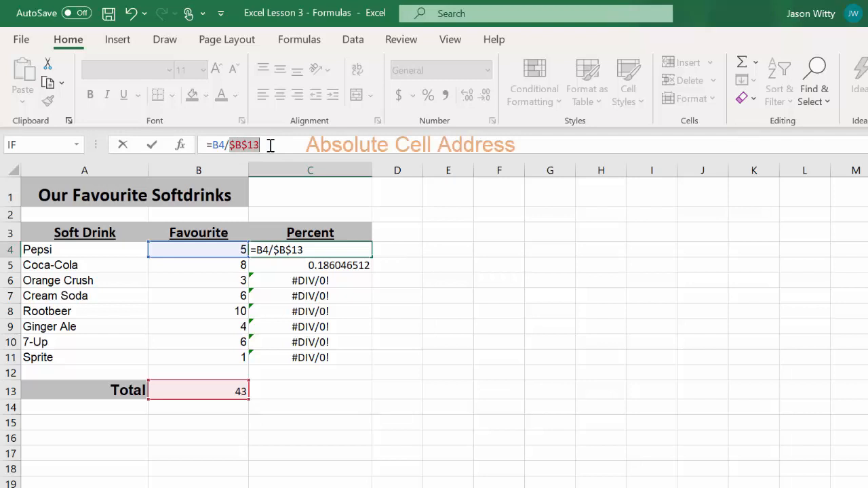
left_click(270, 146)
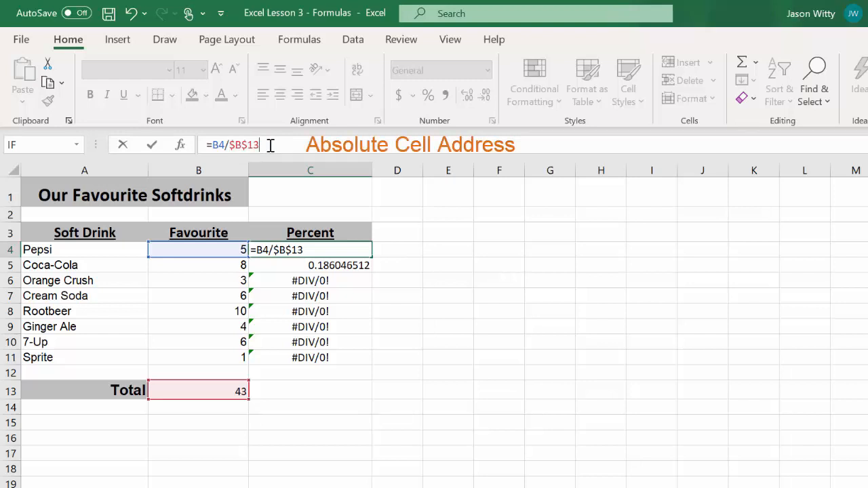
key("Return")
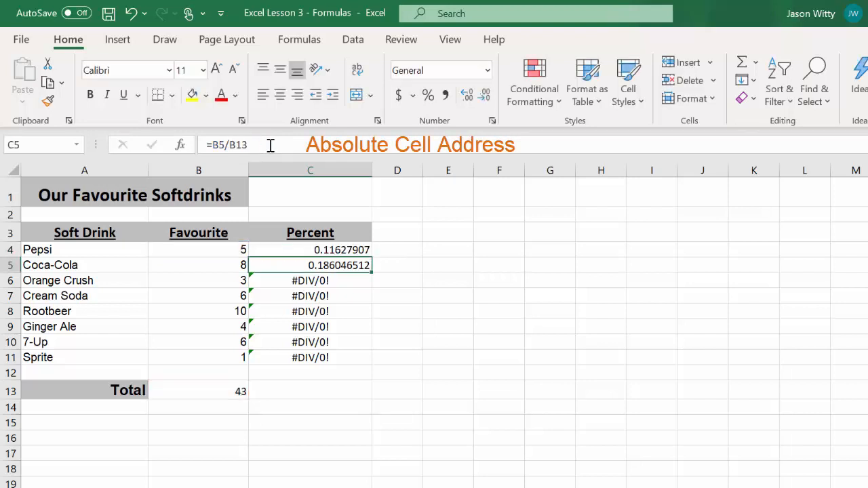
Step: Fill the C4 percentage formula down through C11 for all the remaining soft drinks
left_click(326, 248)
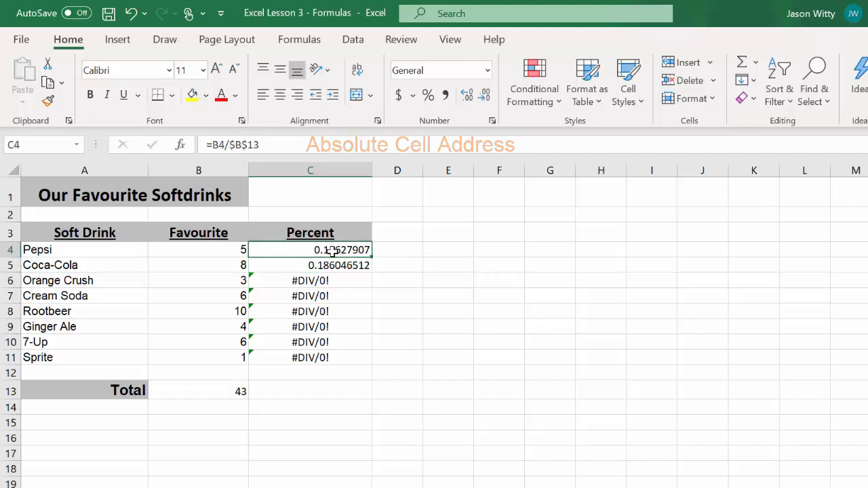
left_click_drag(370, 259, 364, 366)
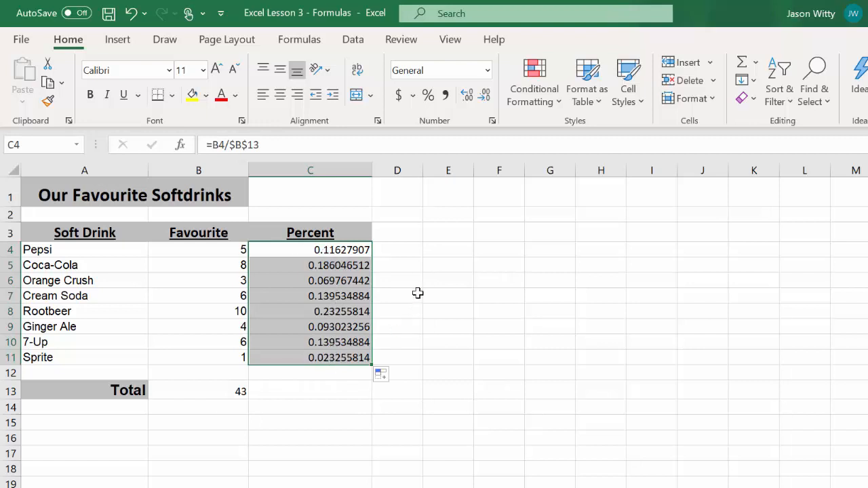
left_click(457, 255)
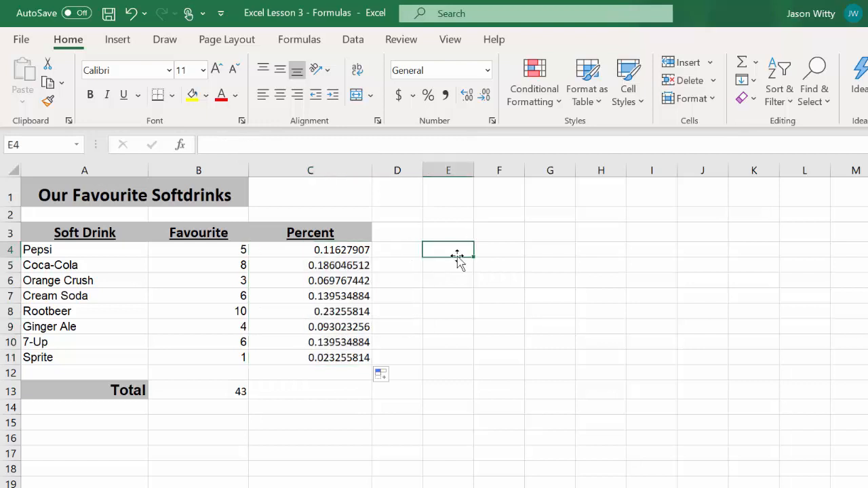
Step: Review the filled formulas in C6 through C8, checking the relative drink reference and the absolute total reference
left_click(316, 281)
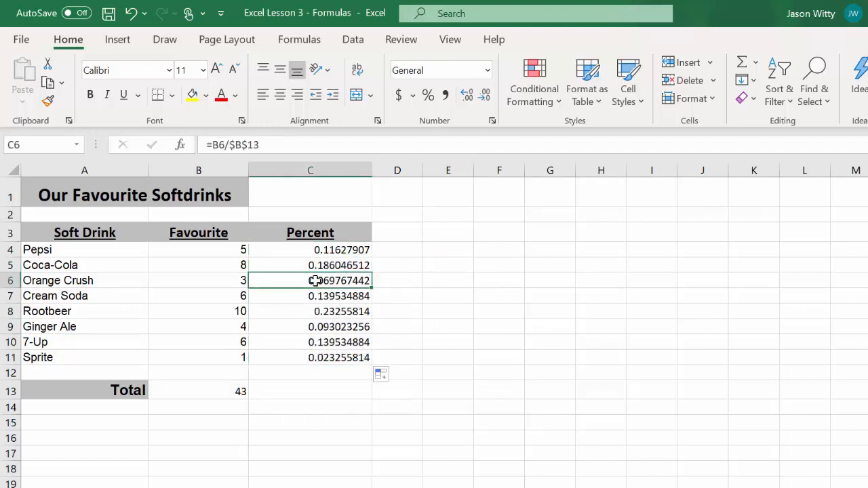
left_click(214, 145)
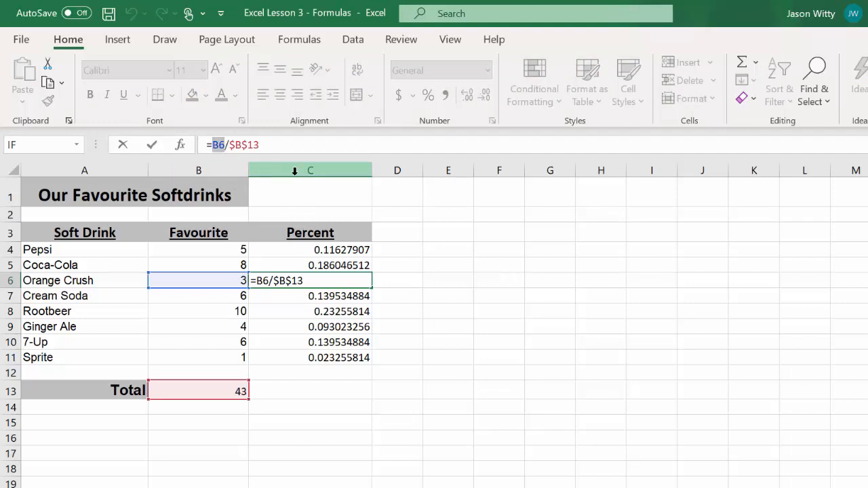
key("Return")
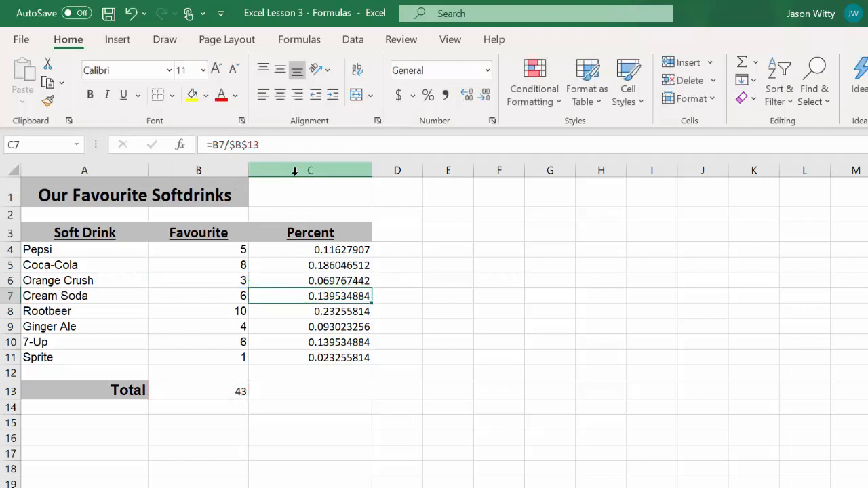
left_click(315, 312)
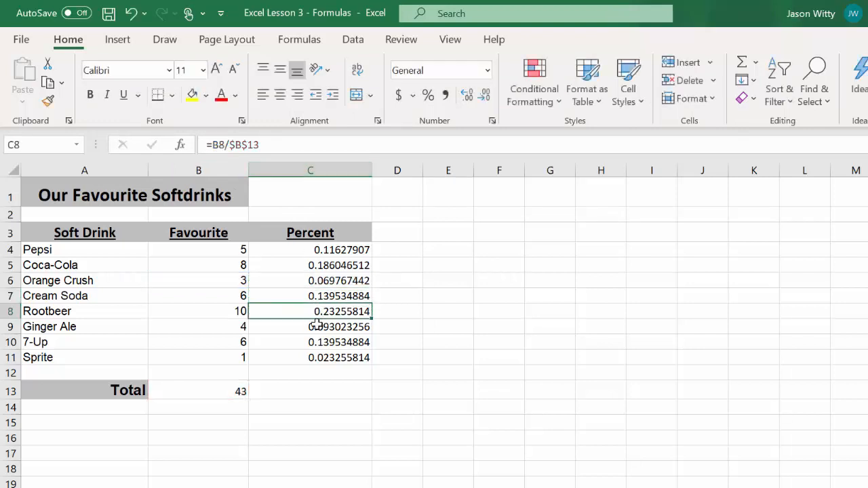
Step: Review the remaining percentage formulas in C4 through C11, checking that each one divides by the absolute total reference $B$13
left_click(316, 325)
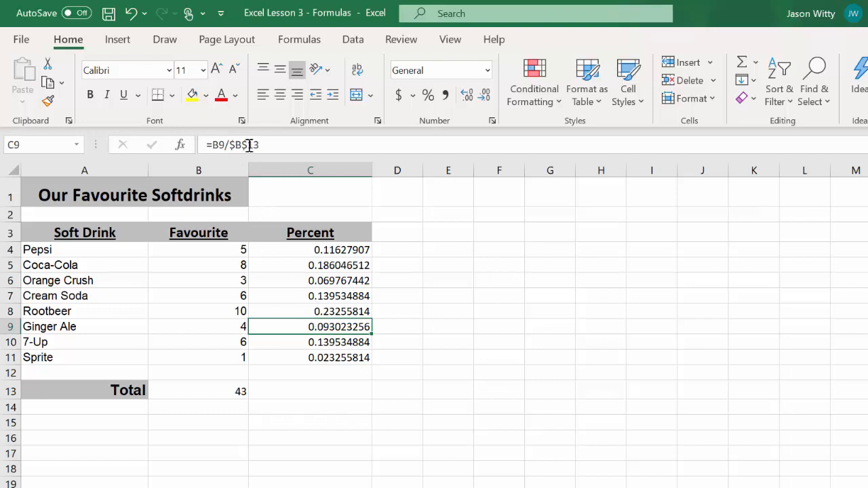
left_click(316, 293)
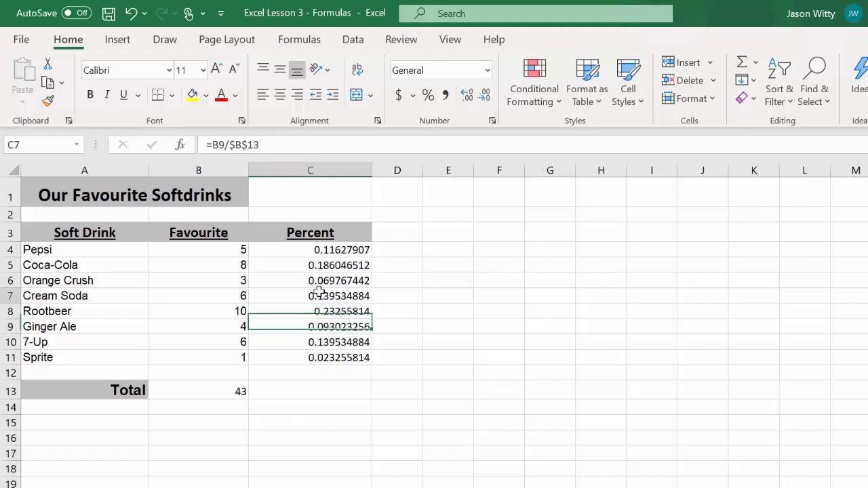
left_click(319, 341)
left_click(319, 358)
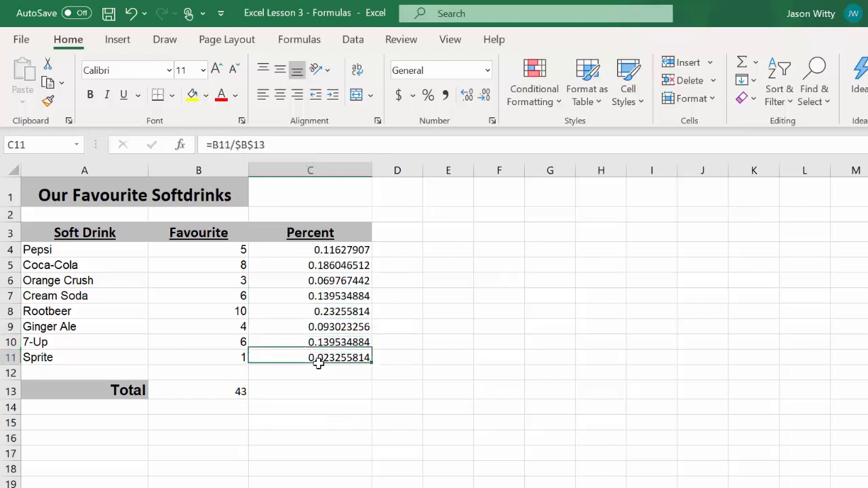
left_click(318, 328)
left_click(316, 295)
left_click(319, 281)
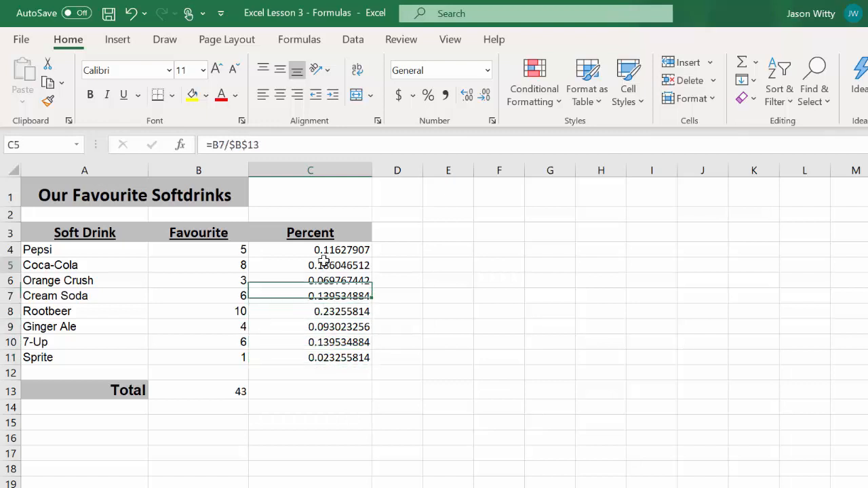
left_click(323, 265)
left_click(332, 251)
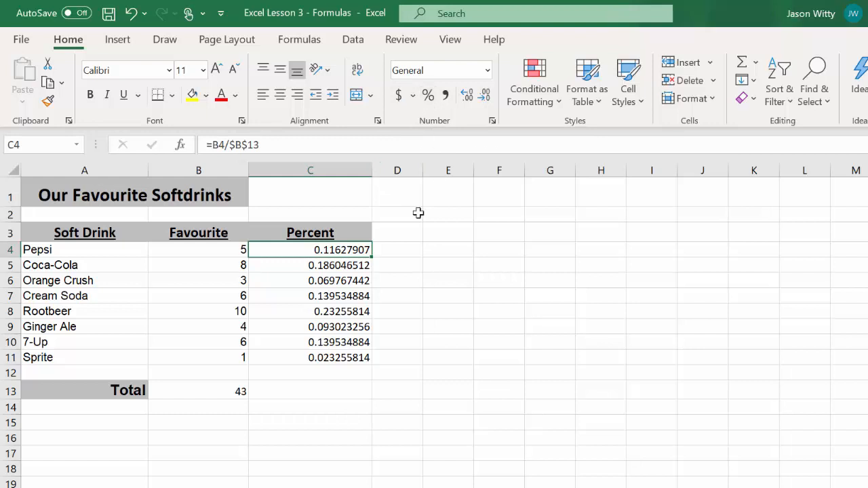
Step: Format the results in C4:C11 as percentages with one decimal place
left_click_drag(311, 249, 307, 356)
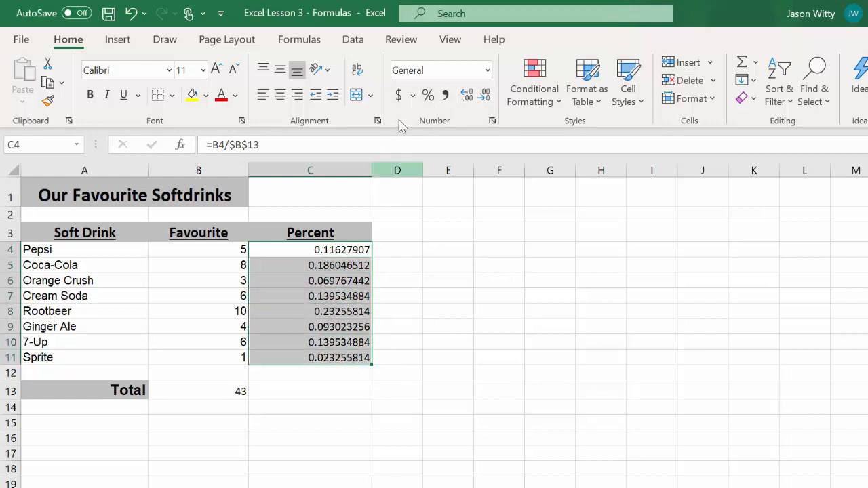
left_click(429, 96)
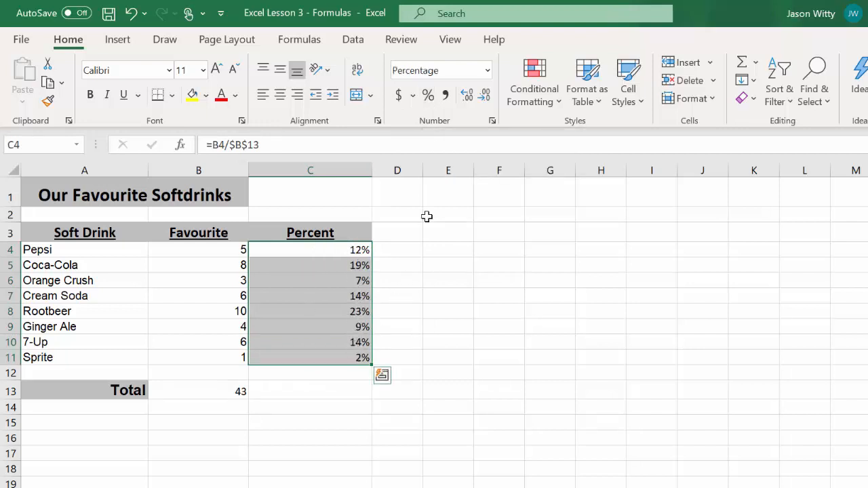
left_click(470, 96)
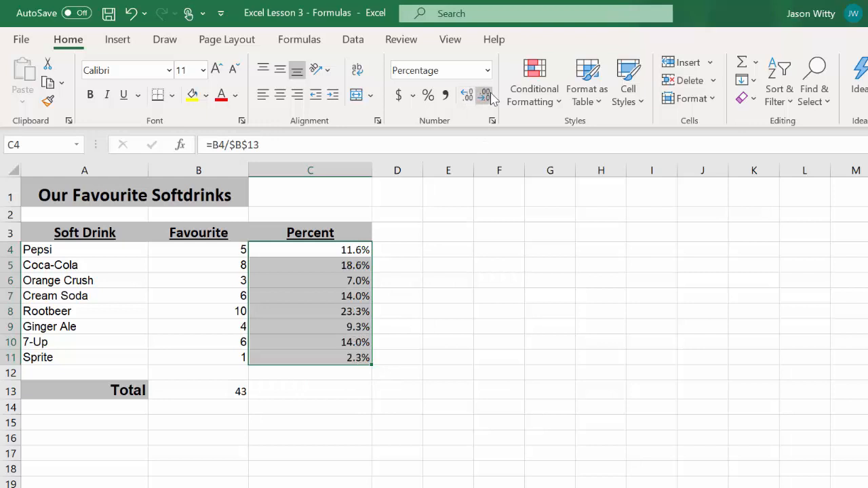
left_click(485, 95)
left_click(466, 97)
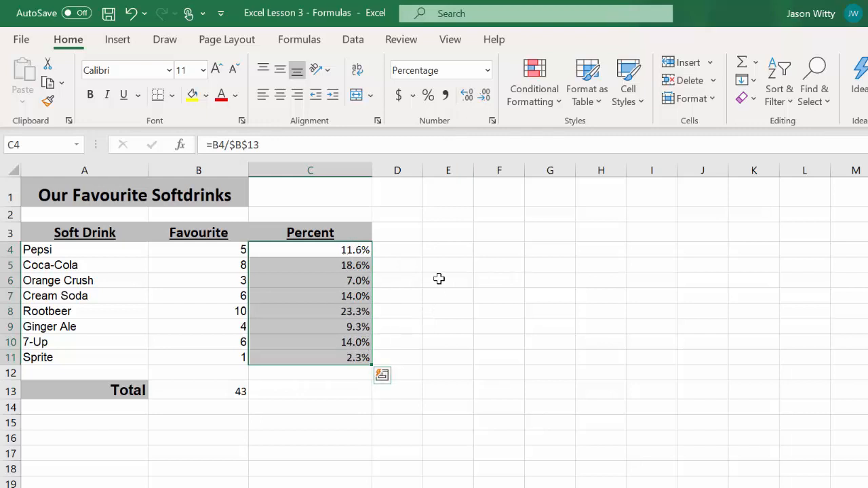
key("ctrl+Down")
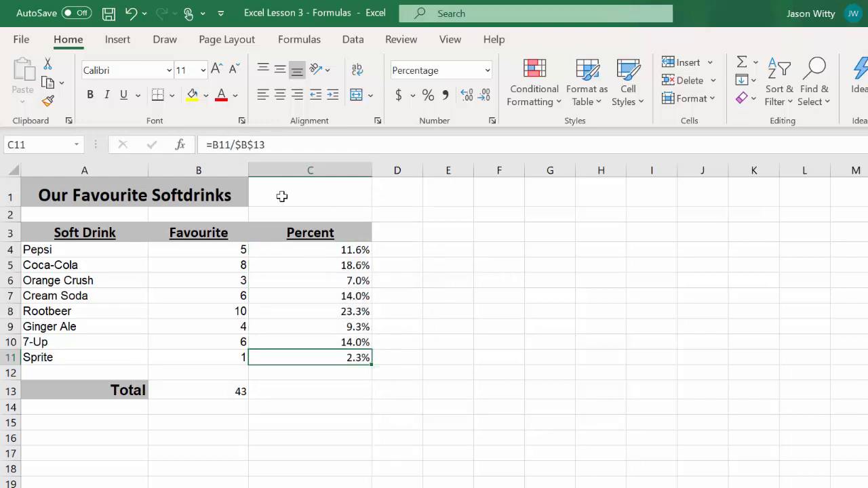
Step: Merge and center the sheet title Our Favourite Softdrinks across A1:C1
left_click(73, 196)
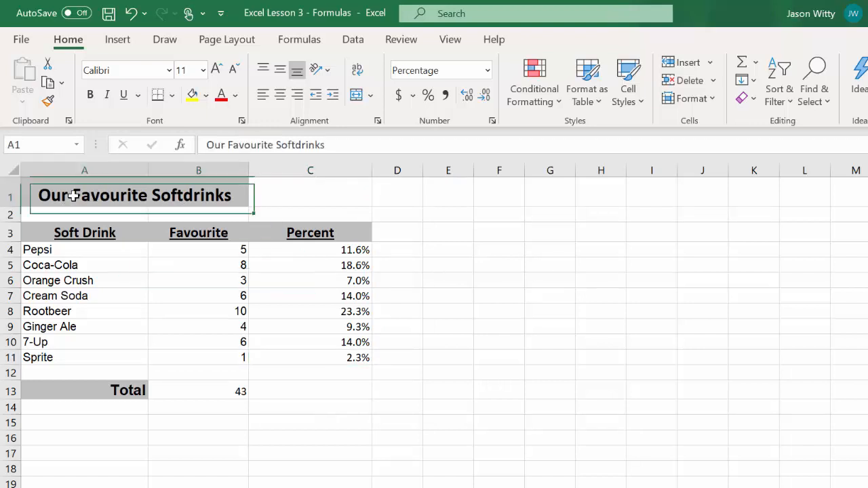
left_click_drag(73, 196, 333, 200)
left_click(355, 96)
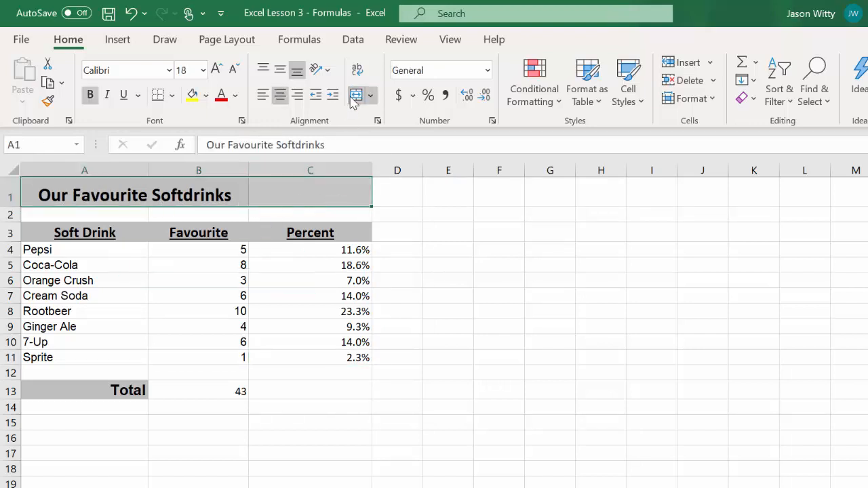
left_click(355, 96)
left_click(356, 96)
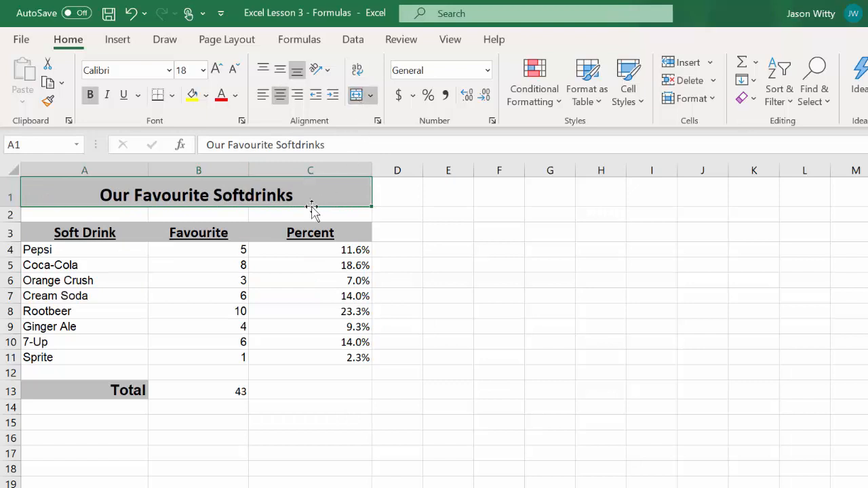
left_click(416, 234)
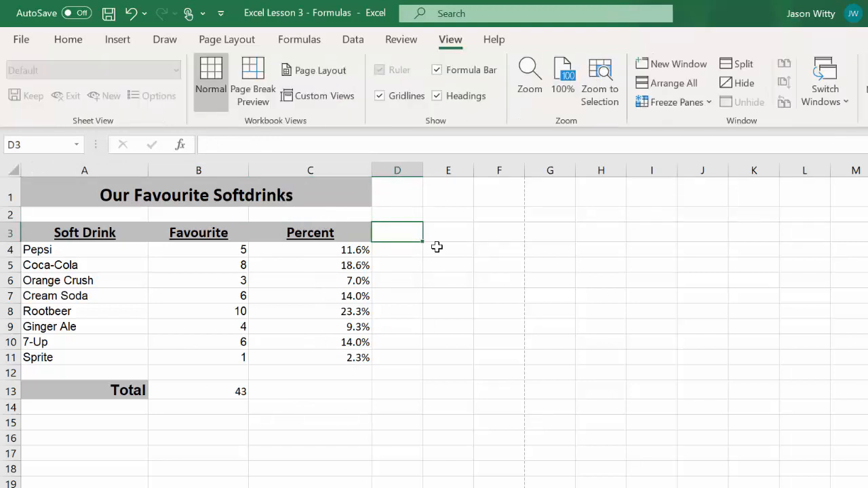
Step: Switch the worksheet to Page Layout view and look over the header and footer areas of the first page
left_click(72, 42)
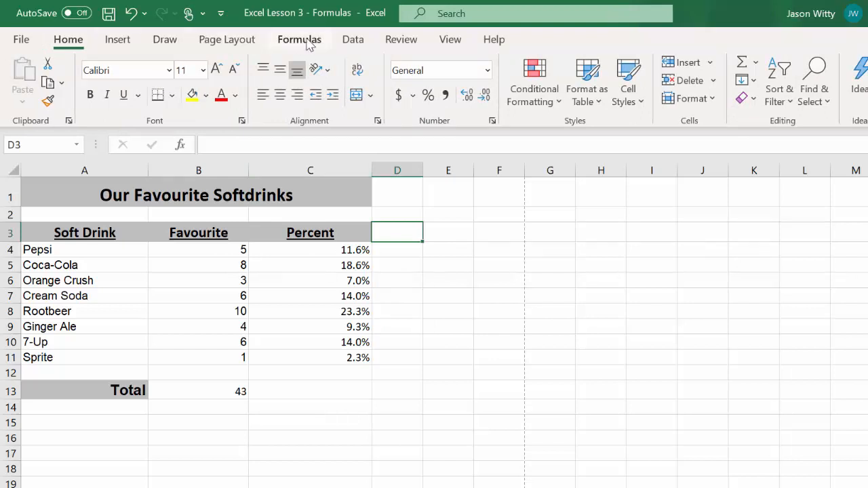
left_click(450, 40)
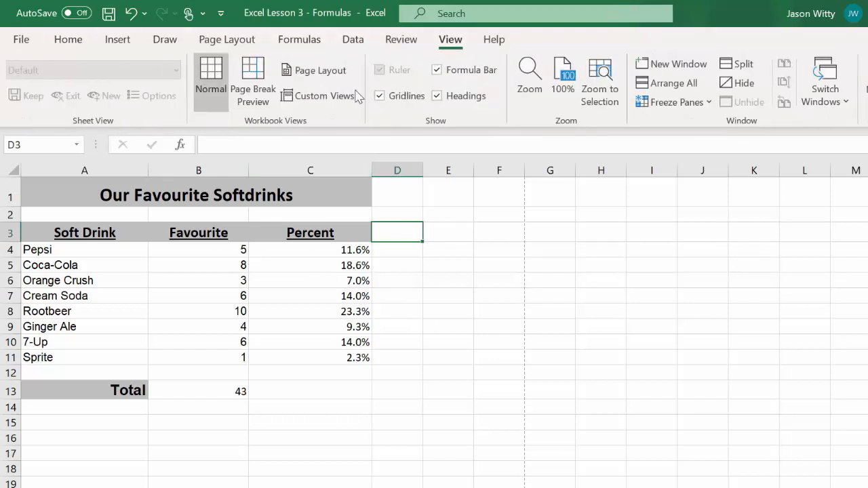
left_click(314, 72)
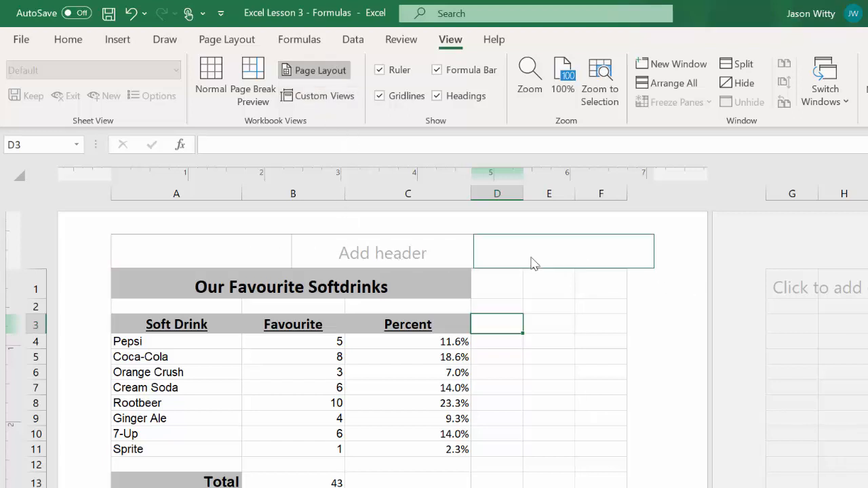
scroll(567, 349, "down", 8)
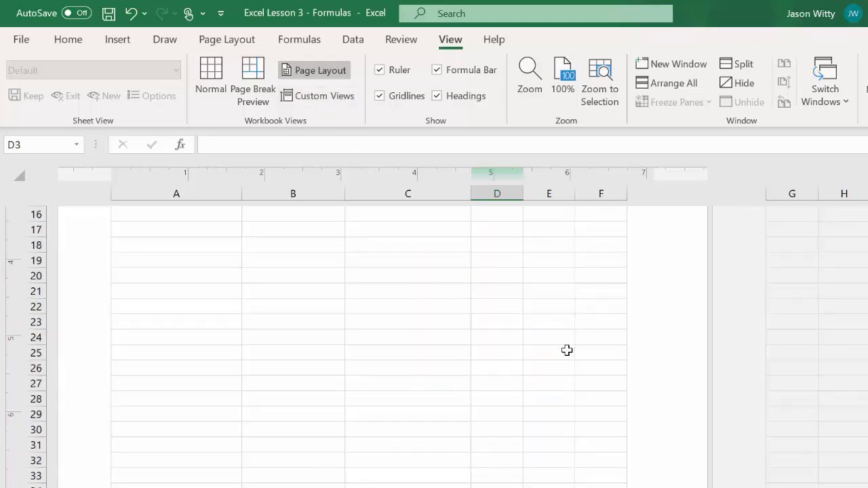
scroll(567, 349, "down", 3)
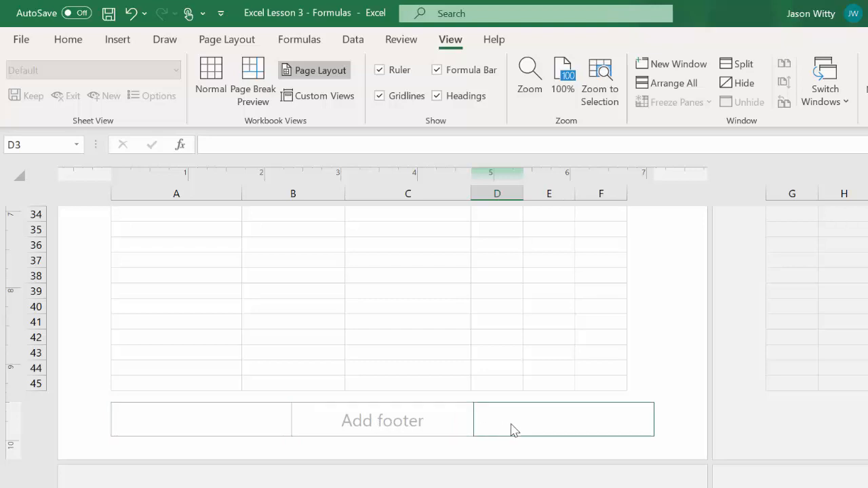
scroll(283, 413, "up", 12)
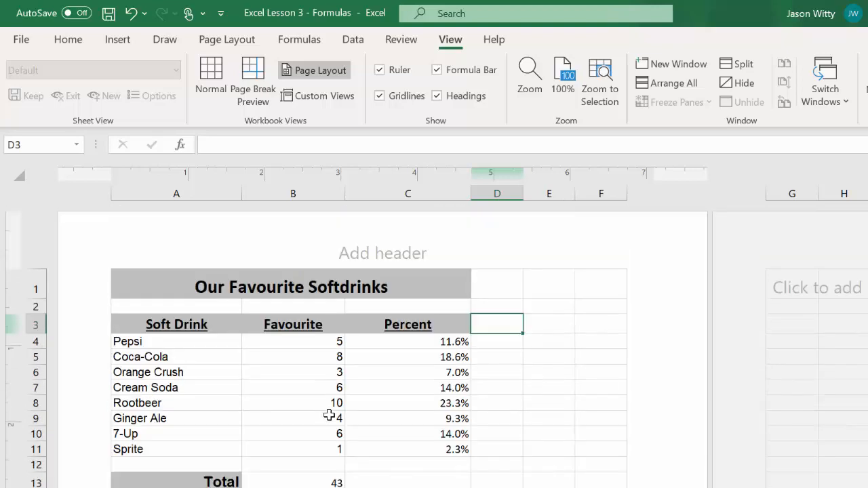
Step: Enter Softdrink Spreadsheet in the left section of the page header and the author's name in the right section
left_click(380, 251)
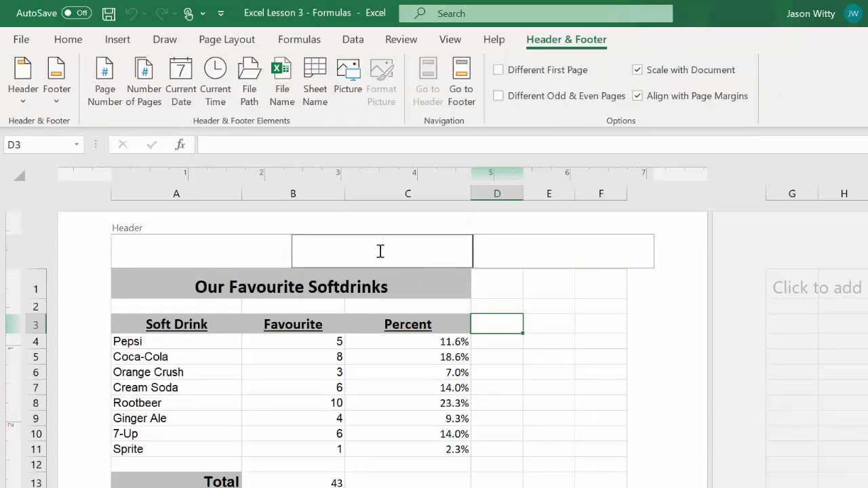
left_click(192, 256)
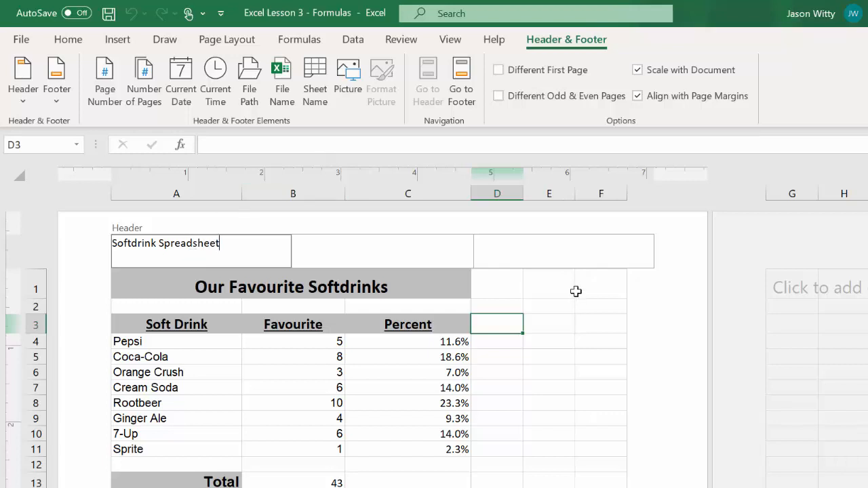
left_click(564, 257)
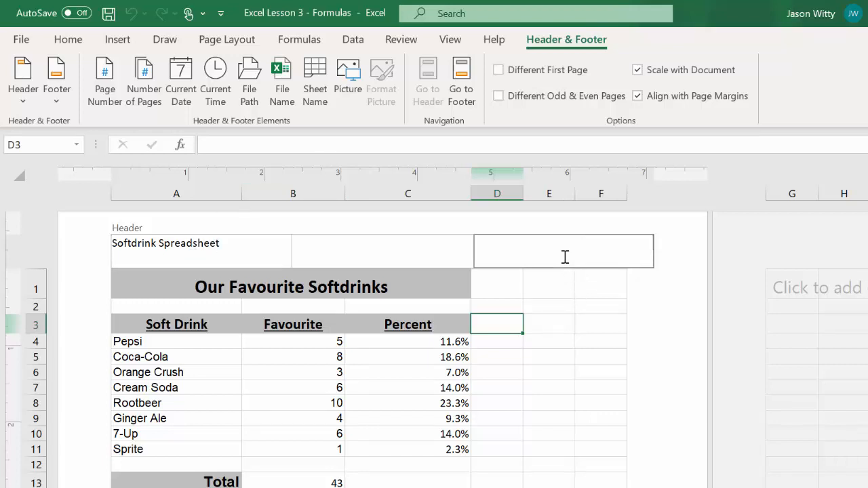
type("Mr. Witty")
key("BackSpace")
key("BackSpace")
key("BackSpace")
key("BackSpace")
type("itty")
left_click(562, 361)
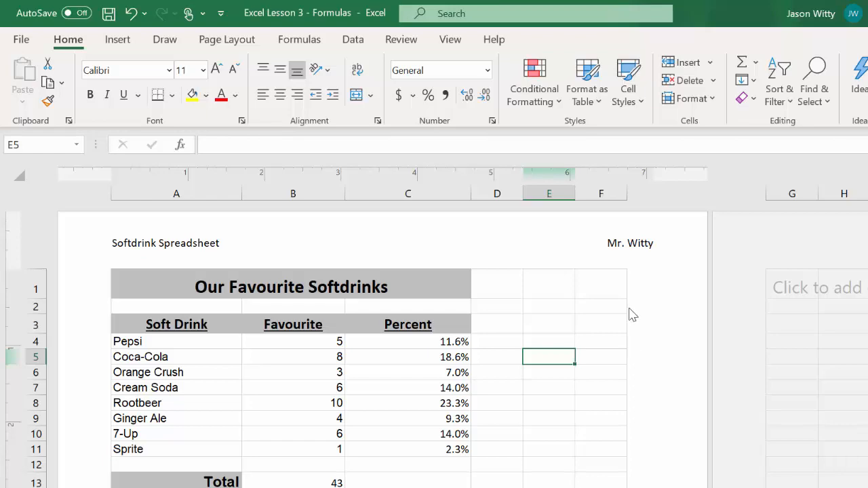
Step: Check the page from header to footer and return the worksheet to Normal view
scroll(630, 314, "down", 9)
scroll(621, 336, "down", 6)
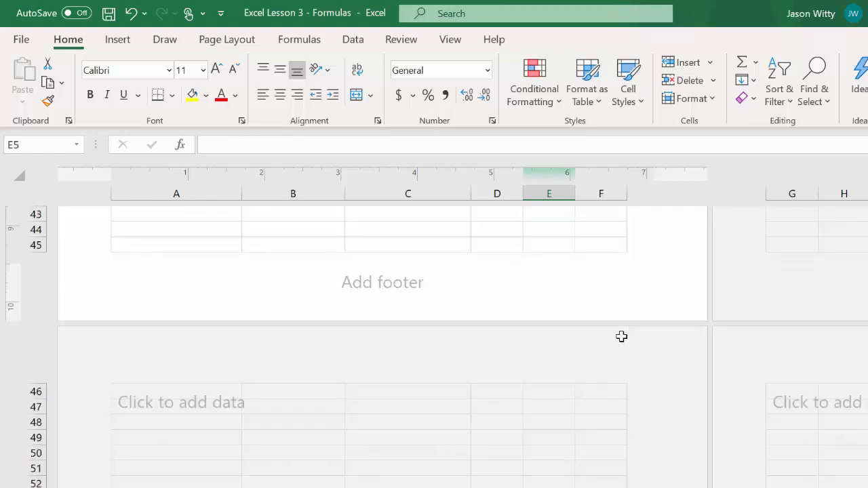
scroll(622, 343, "up", 15)
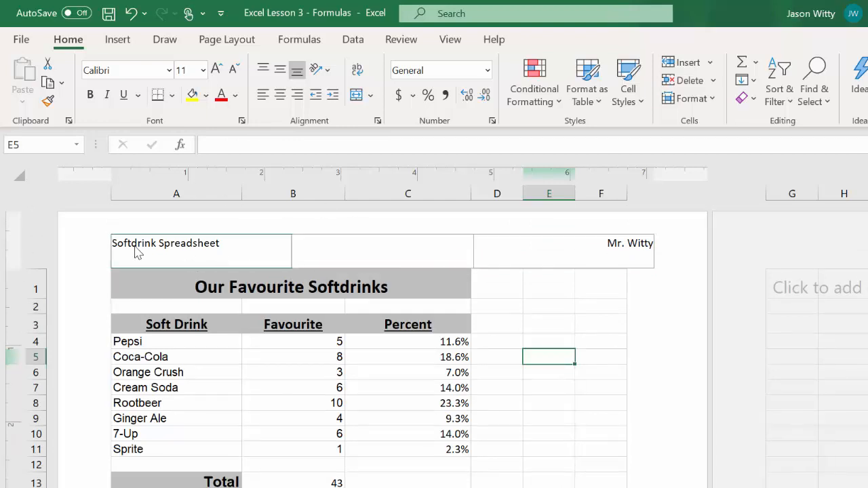
scroll(292, 248, "down", 2)
scroll(330, 334, "up", 2)
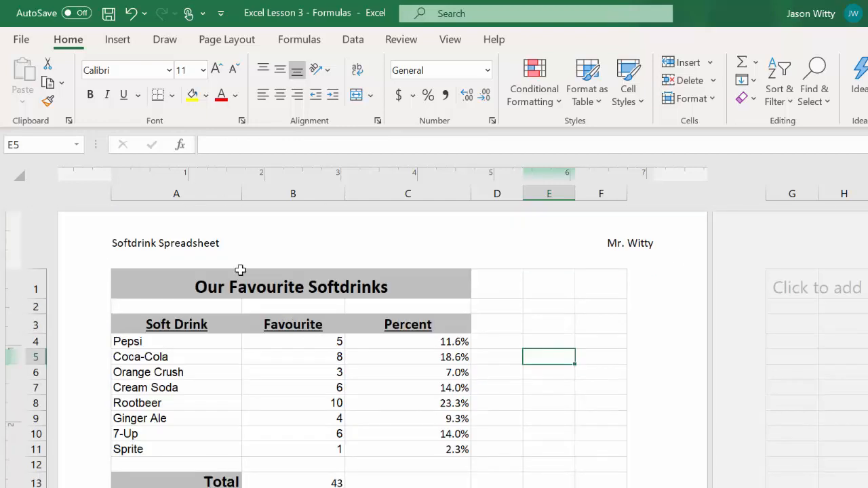
left_click(450, 39)
left_click(211, 80)
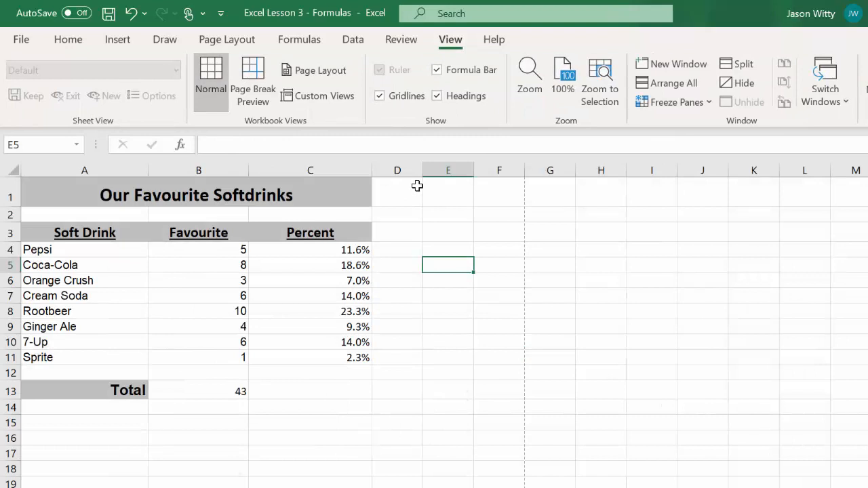
Step: Show the header in Page Layout view and check it in the worksheet's print preview
left_click(315, 70)
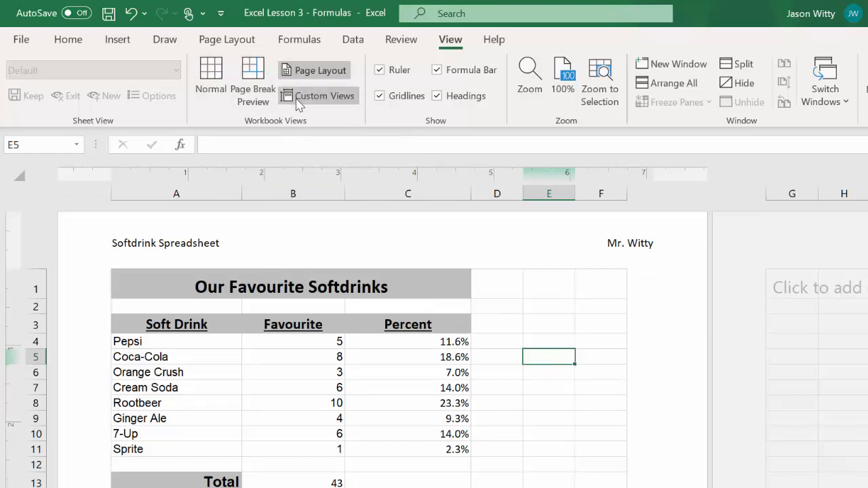
left_click(20, 41)
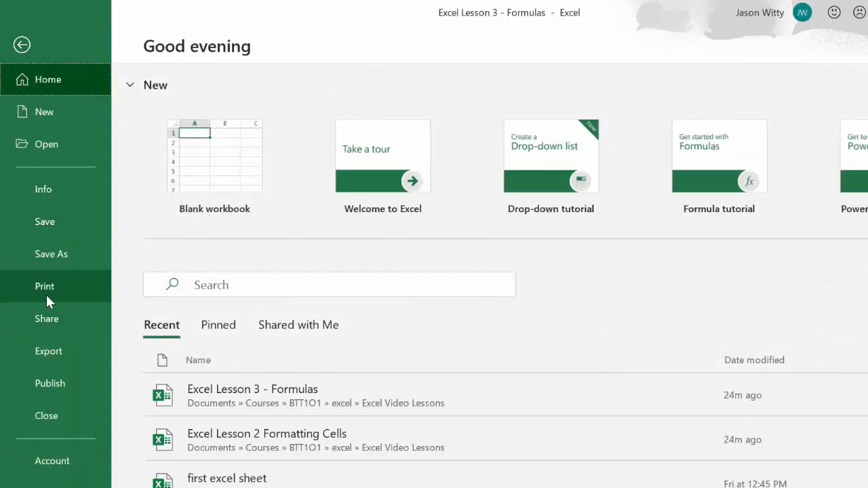
left_click(47, 300)
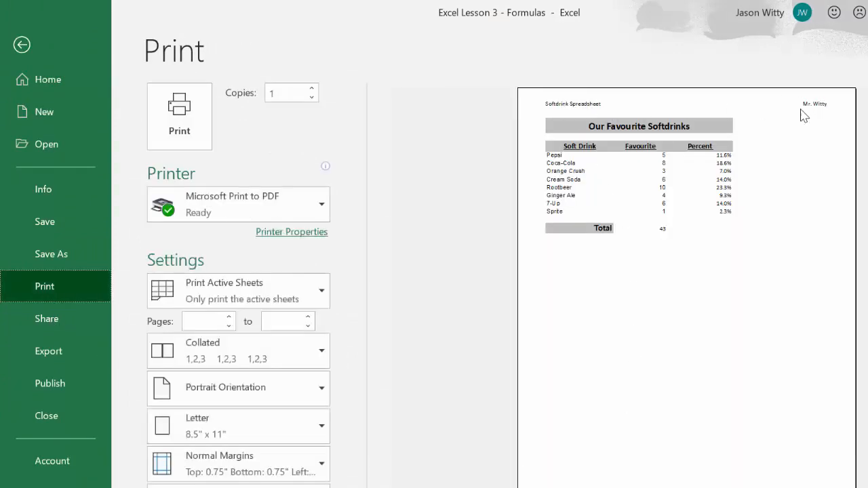
key("Escape")
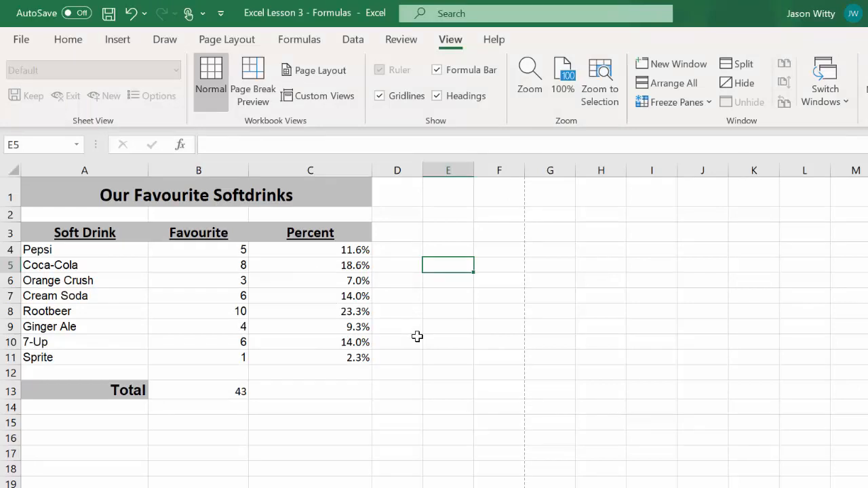